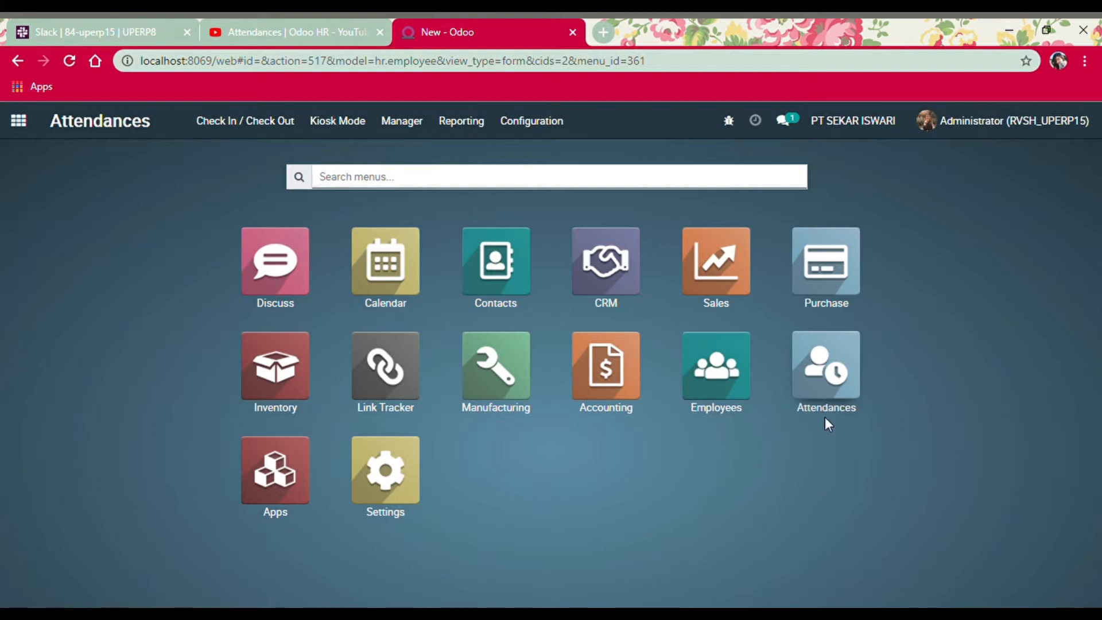
{"action": "left_click", "coordinate": [265, 474]}
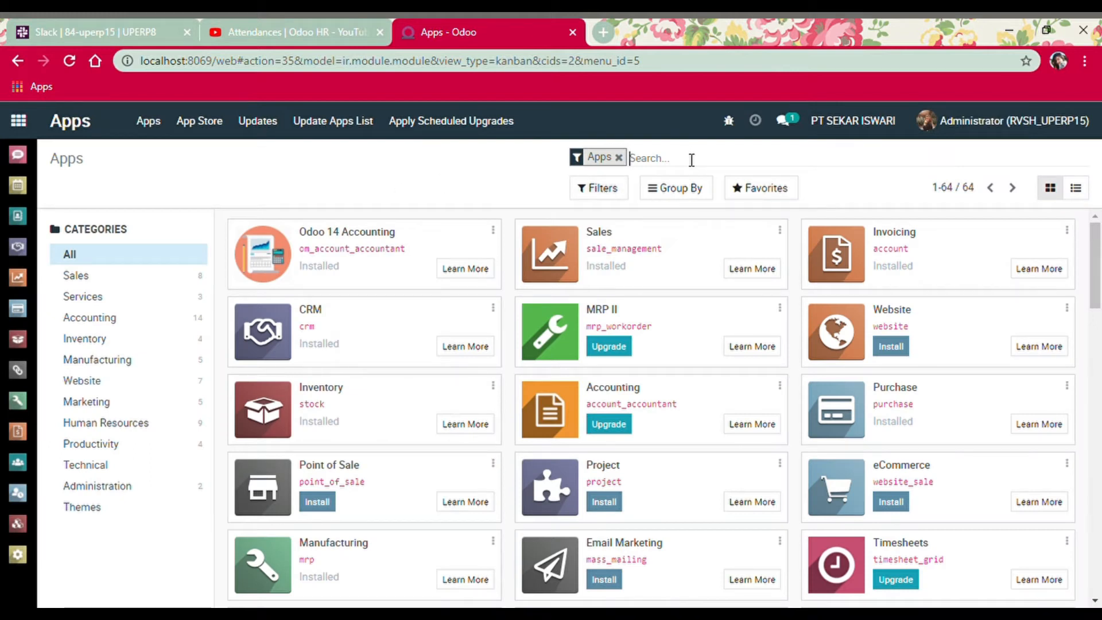
{"action": "type", "text": "attendances"}
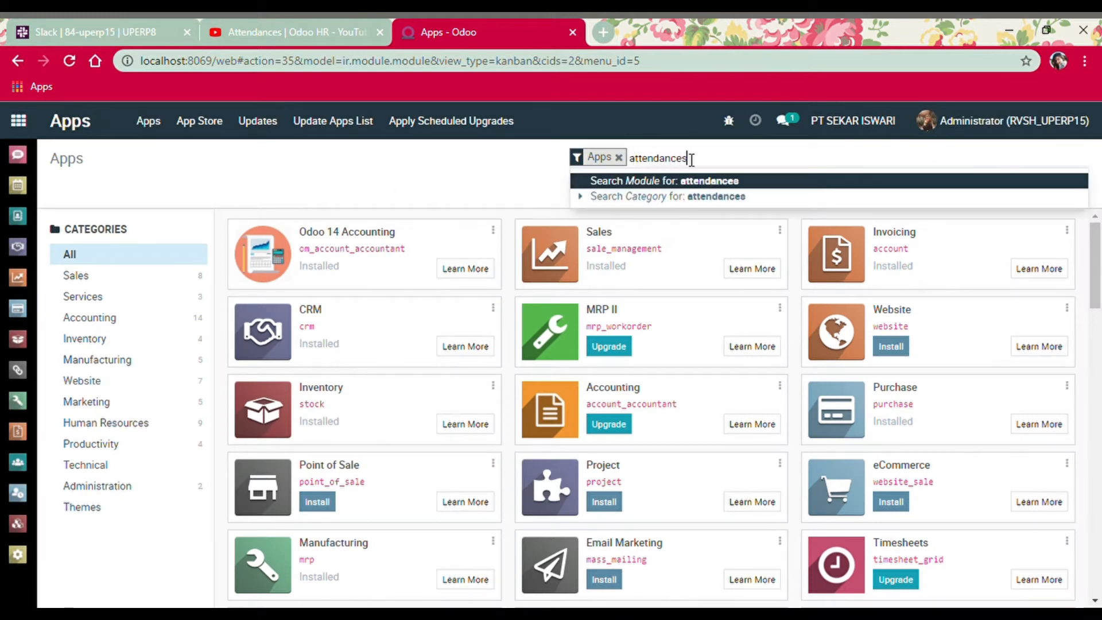
{"action": "key", "text": "Return"}
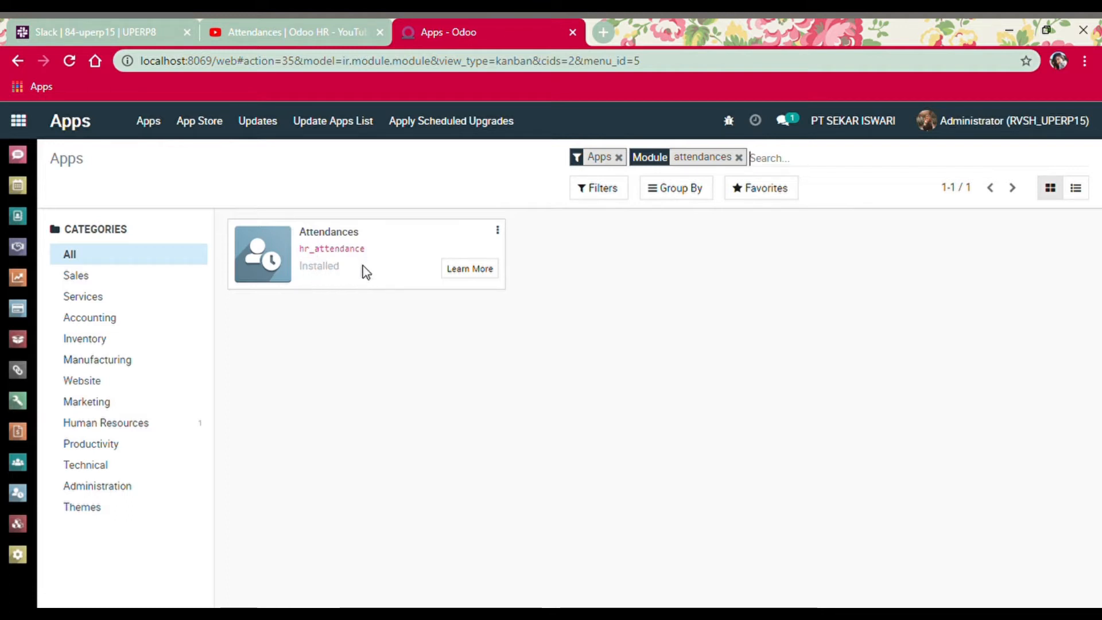
{"action": "left_click", "coordinate": [19, 121]}
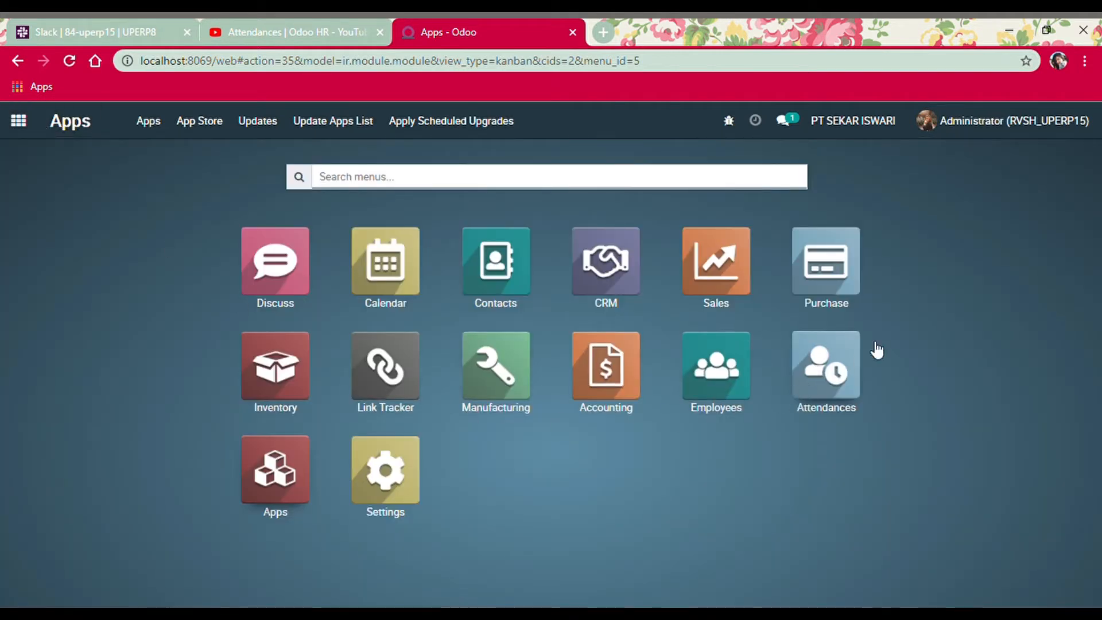
Open the Attendances app from the home menu and expand its Configuration menu
{"action": "left_click", "coordinate": [818, 380]}
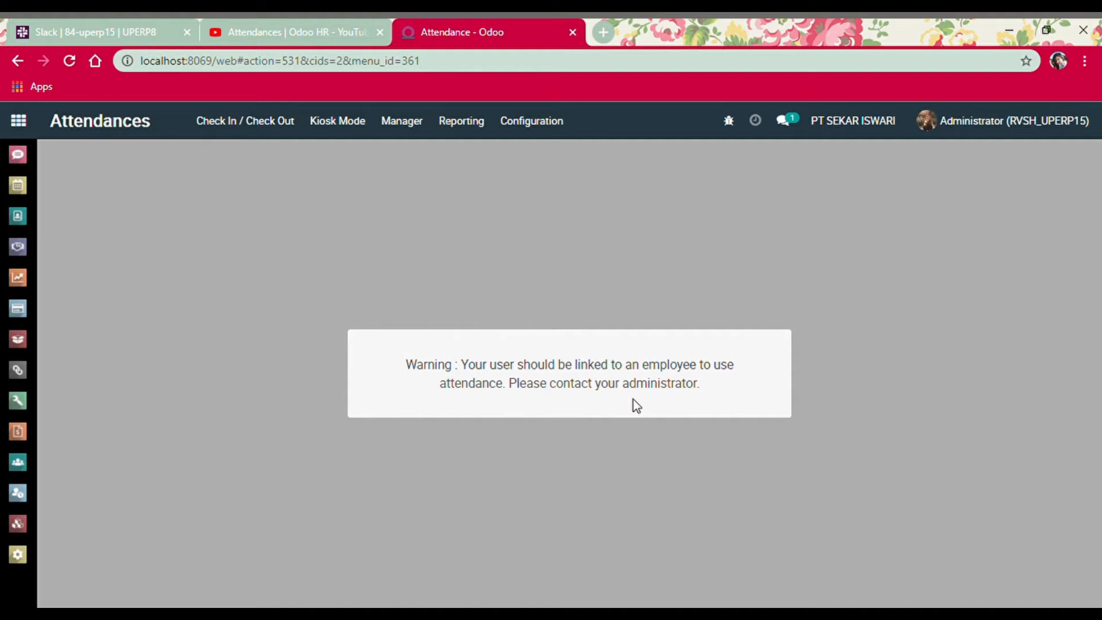
{"action": "left_click", "coordinate": [530, 137]}
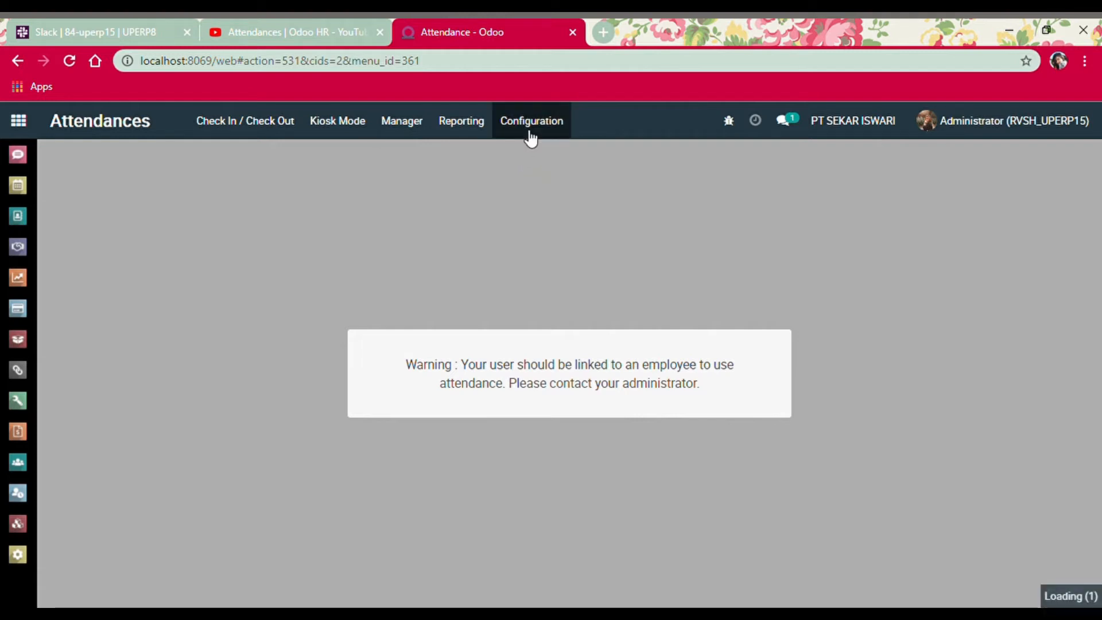
Tick Employee PIN in the Attendances settings and save
{"action": "left_click", "coordinate": [531, 136]}
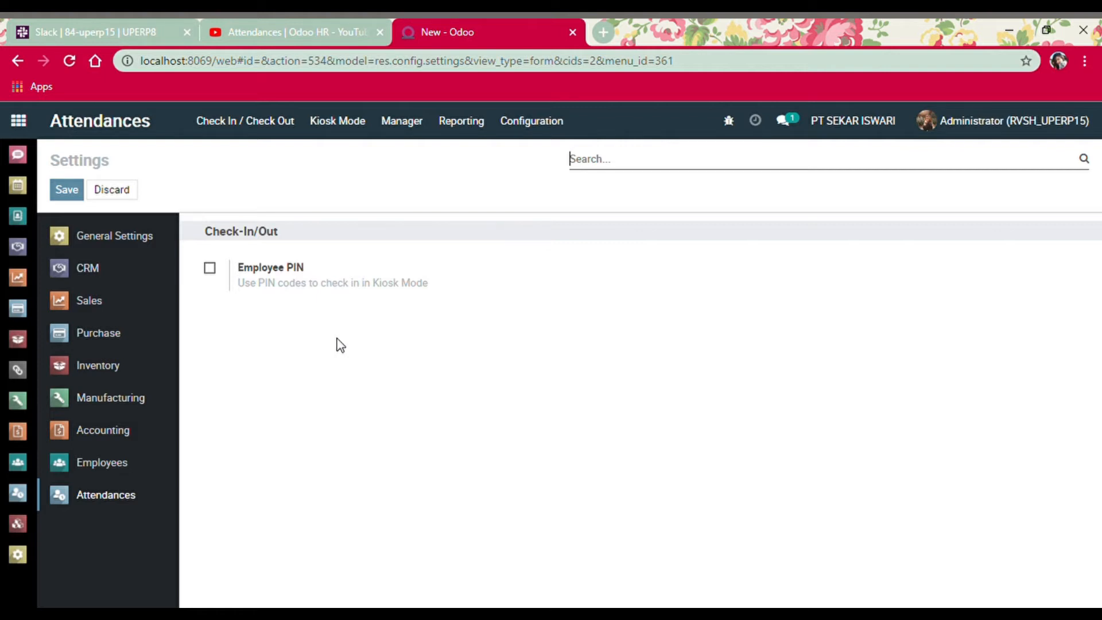
{"action": "left_click", "coordinate": [209, 270]}
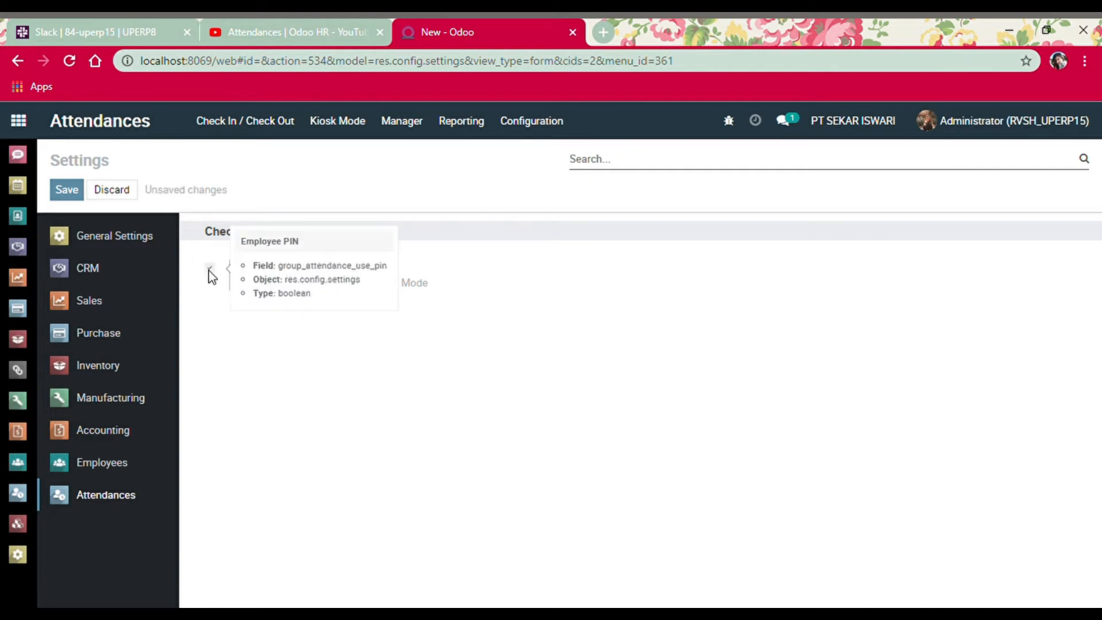
{"action": "left_click", "coordinate": [81, 196]}
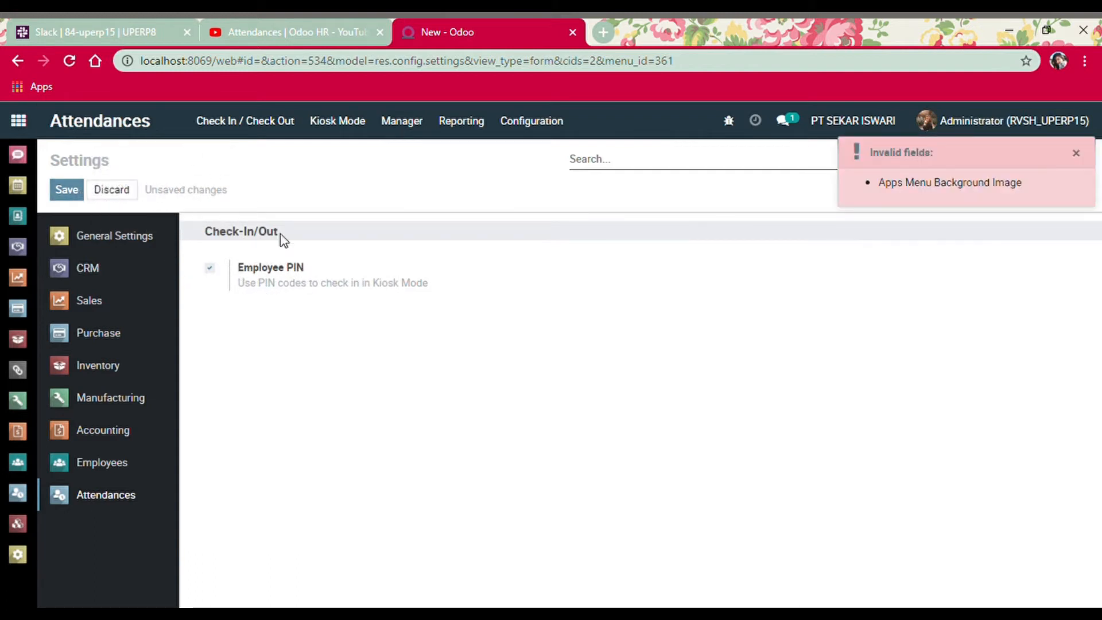
{"action": "left_click", "coordinate": [72, 197]}
Go to Manager > Employees, discarding the unsaved settings changes
{"action": "left_click", "coordinate": [394, 121]}
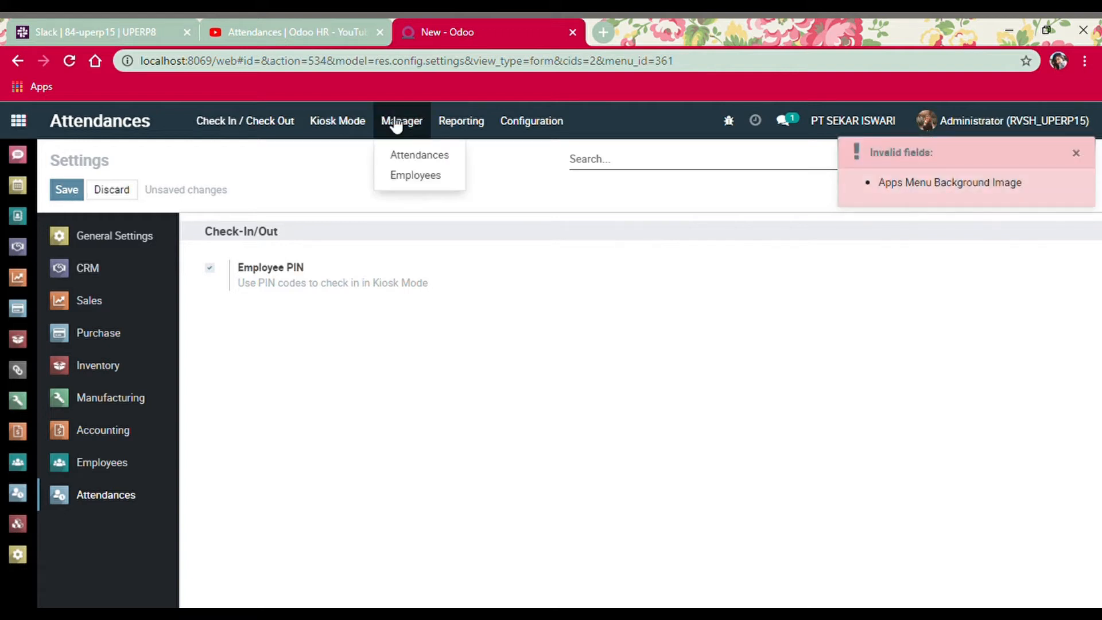
{"action": "left_click", "coordinate": [354, 120]}
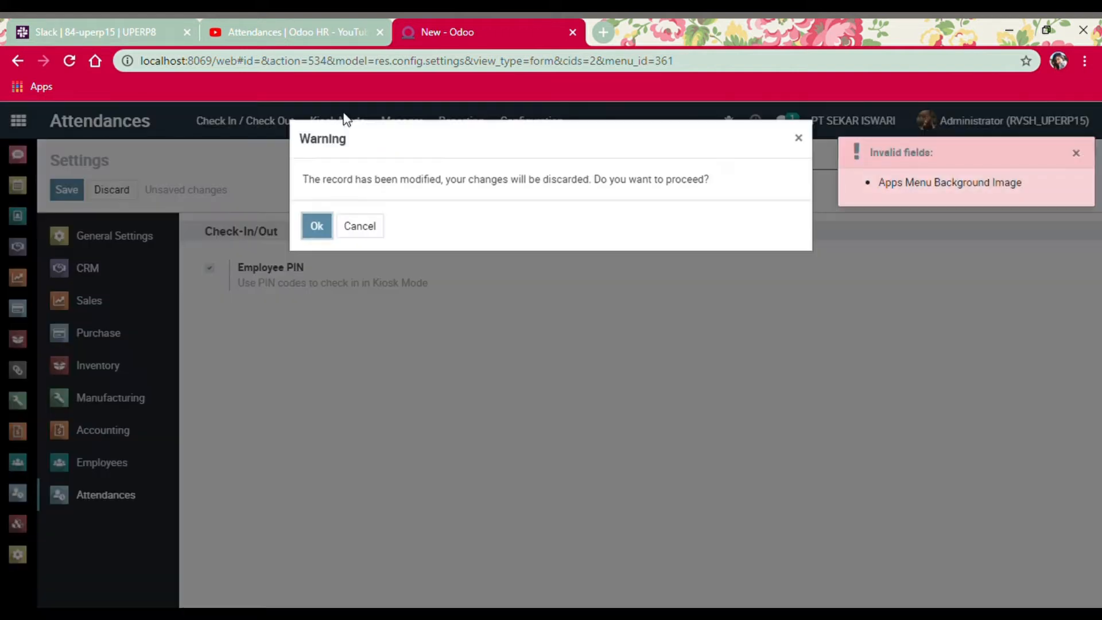
{"action": "left_click", "coordinate": [362, 226]}
{"action": "left_click", "coordinate": [422, 118]}
{"action": "left_click", "coordinate": [419, 119]}
{"action": "left_click", "coordinate": [410, 135]}
{"action": "left_click", "coordinate": [409, 176]}
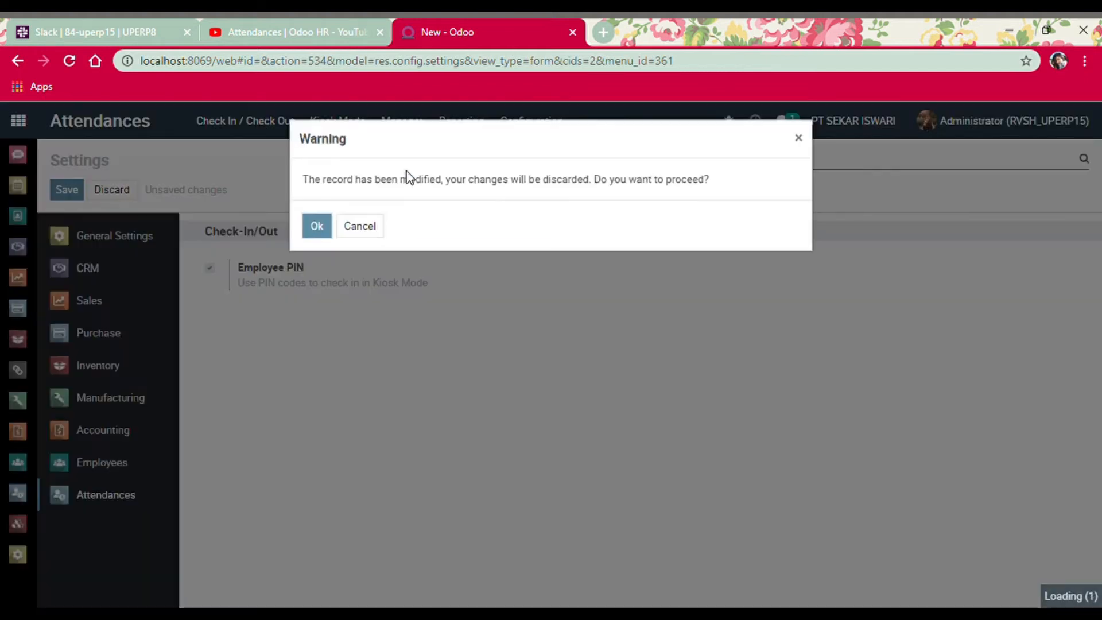
{"action": "left_click", "coordinate": [319, 230]}
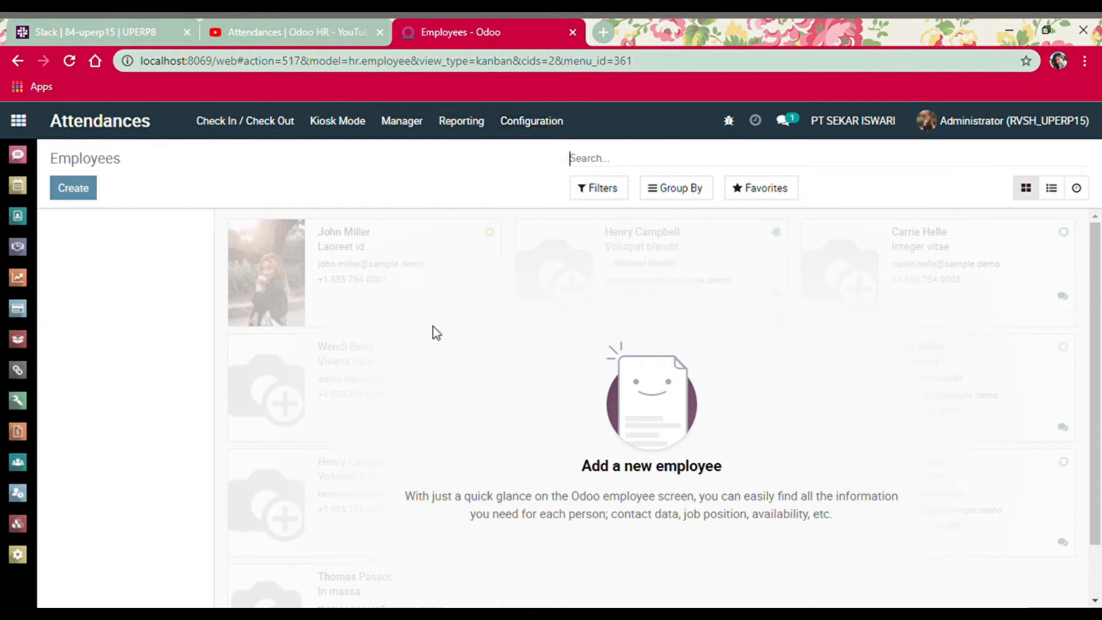
Create a new employee with the employee's name and job position 'Production Manager'
{"action": "left_click", "coordinate": [89, 193]}
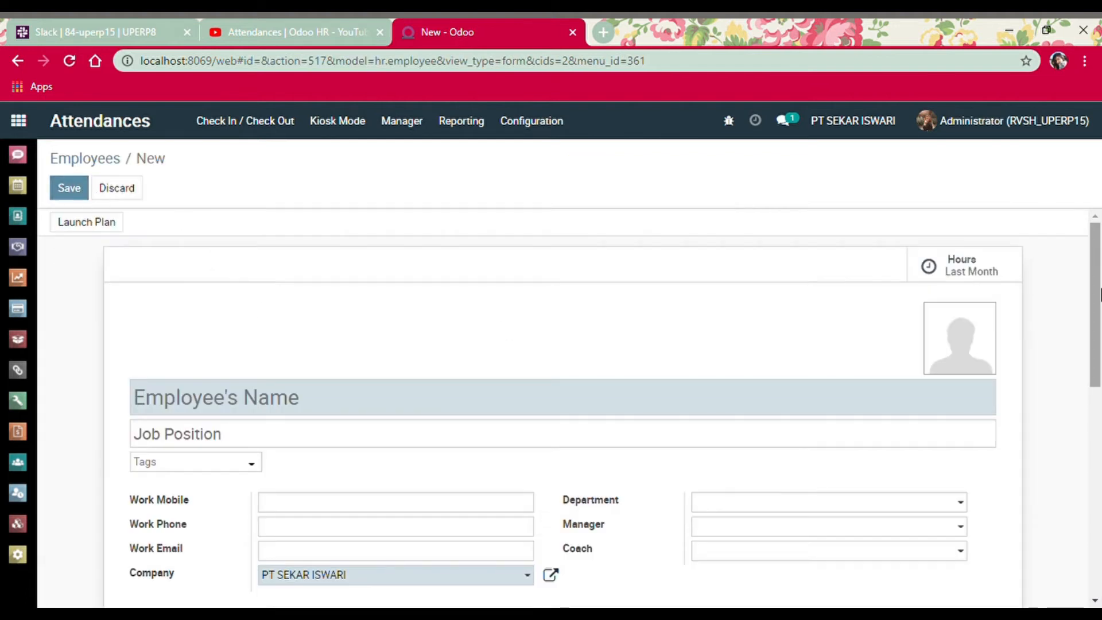
{"action": "scroll", "coordinate": [1099, 292], "scroll_direction": "down", "scroll_amount": 2}
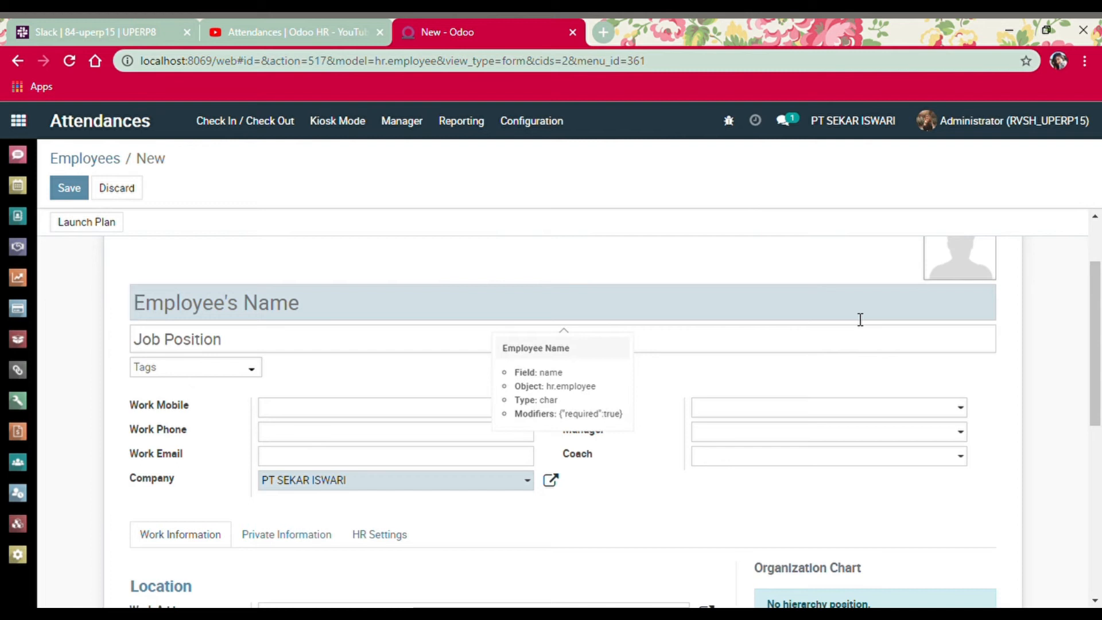
{"action": "type", "text": "D"}
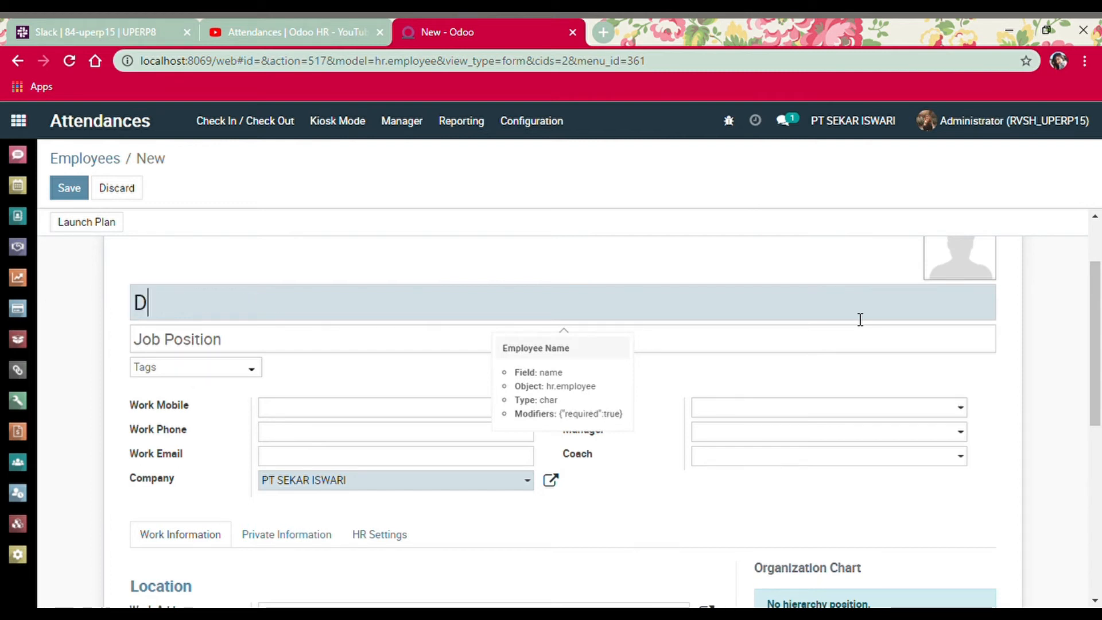
{"action": "type", "text": "harmendra"}
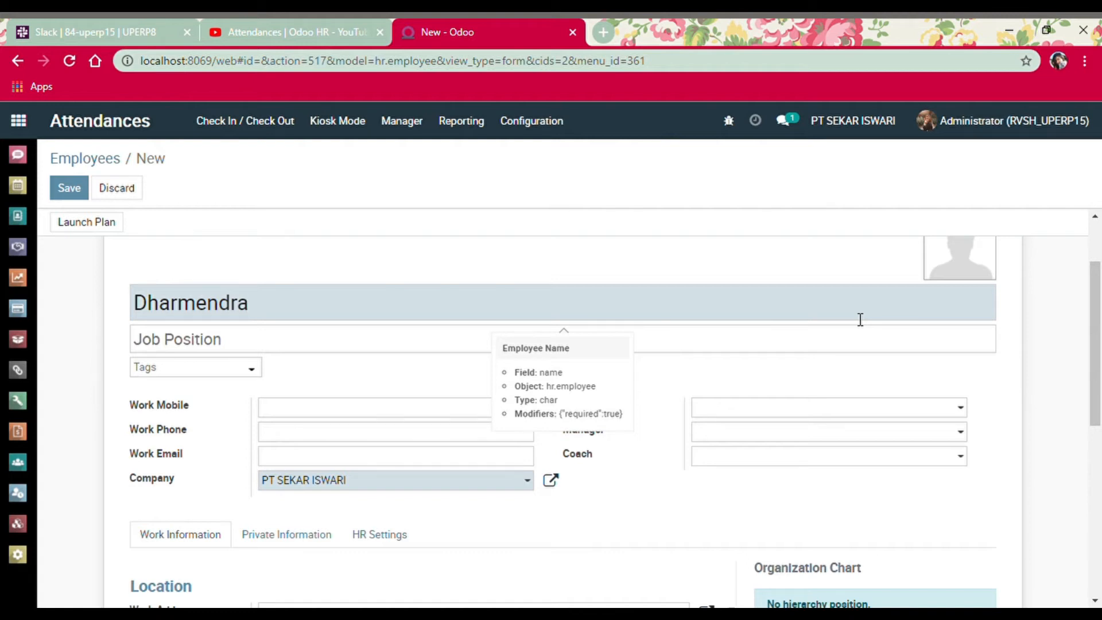
{"action": "left_click", "coordinate": [216, 352]}
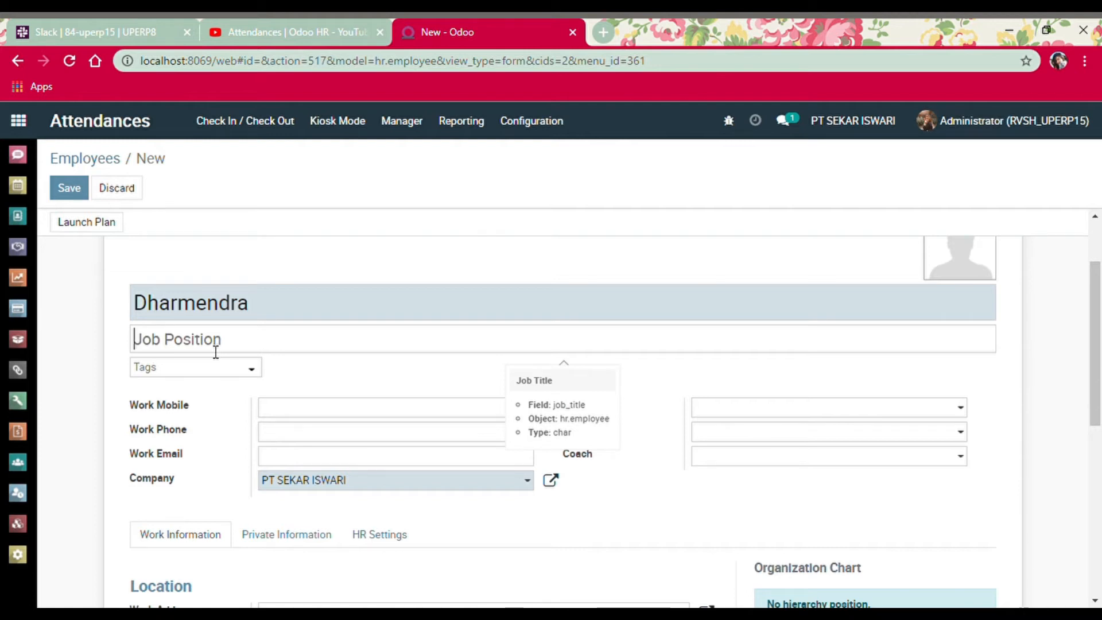
{"action": "type", "text": "L"}
{"action": "key", "text": "BackSpace"}
{"action": "type", "text": "Ma"}
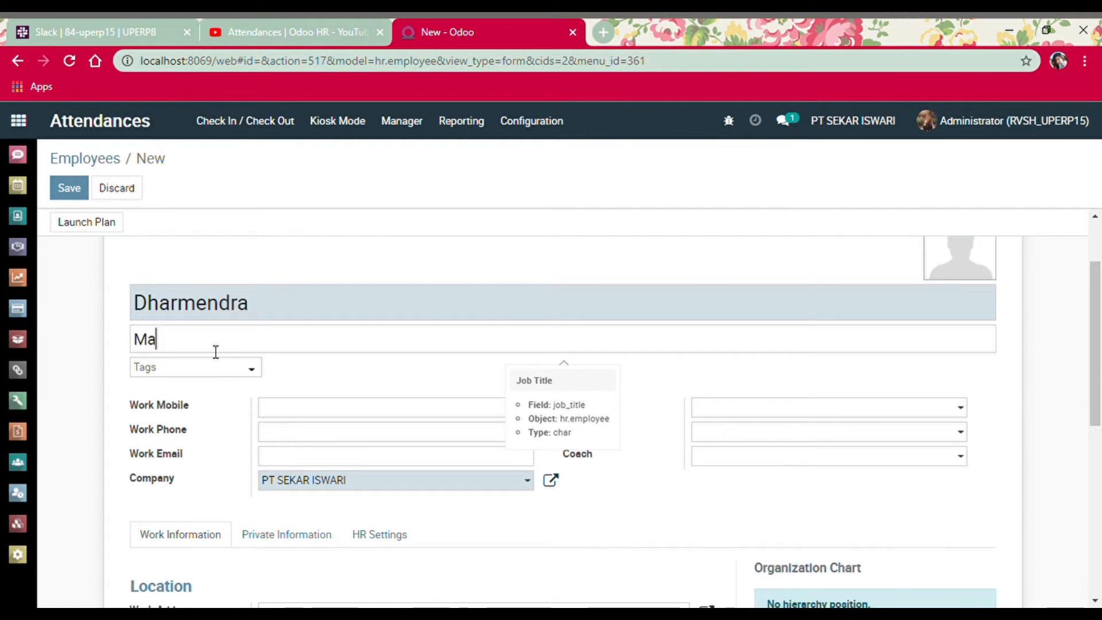
{"action": "type", "text": "nager Produ"}
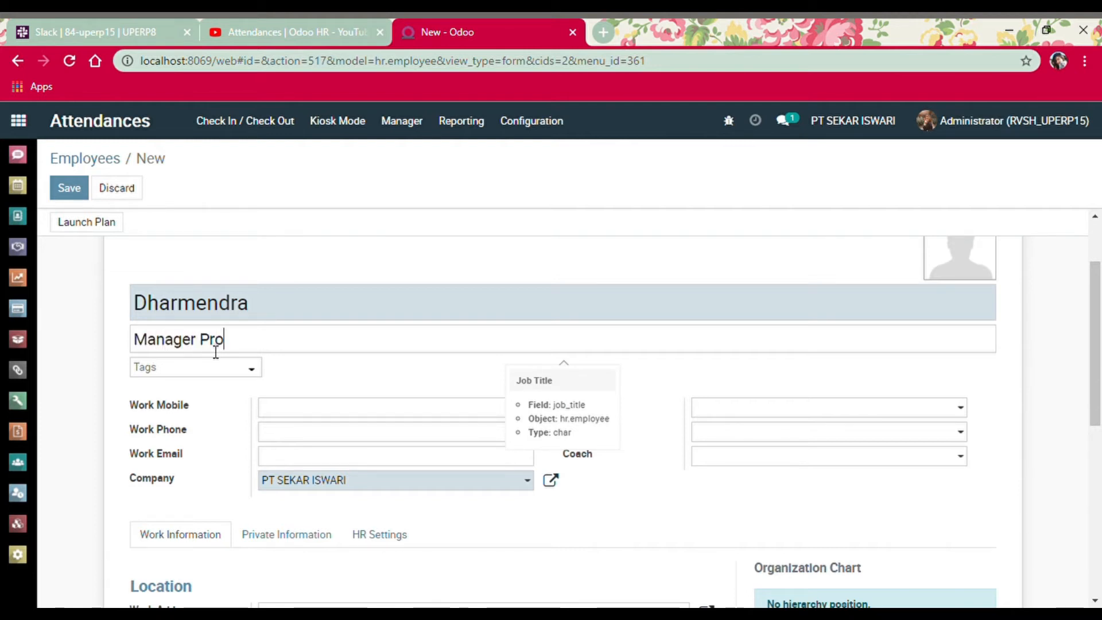
{"action": "key", "text": "BackSpace"}
{"action": "key", "text": "BackSpace"}
{"action": "key", "text": "BackSpace"}
{"action": "key", "text": "BackSpace"}
{"action": "key", "text": "BackSpace"}
{"action": "key", "text": "BackSpace"}
{"action": "key", "text": "BackSpace"}
{"action": "key", "text": "BackSpace"}
{"action": "key", "text": "BackSpace"}
{"action": "key", "text": "BackSpace"}
{"action": "key", "text": "BackSpace"}
{"action": "key", "text": "BackSpace"}
{"action": "key", "text": "BackSpace"}
{"action": "type", "text": "Productio"}
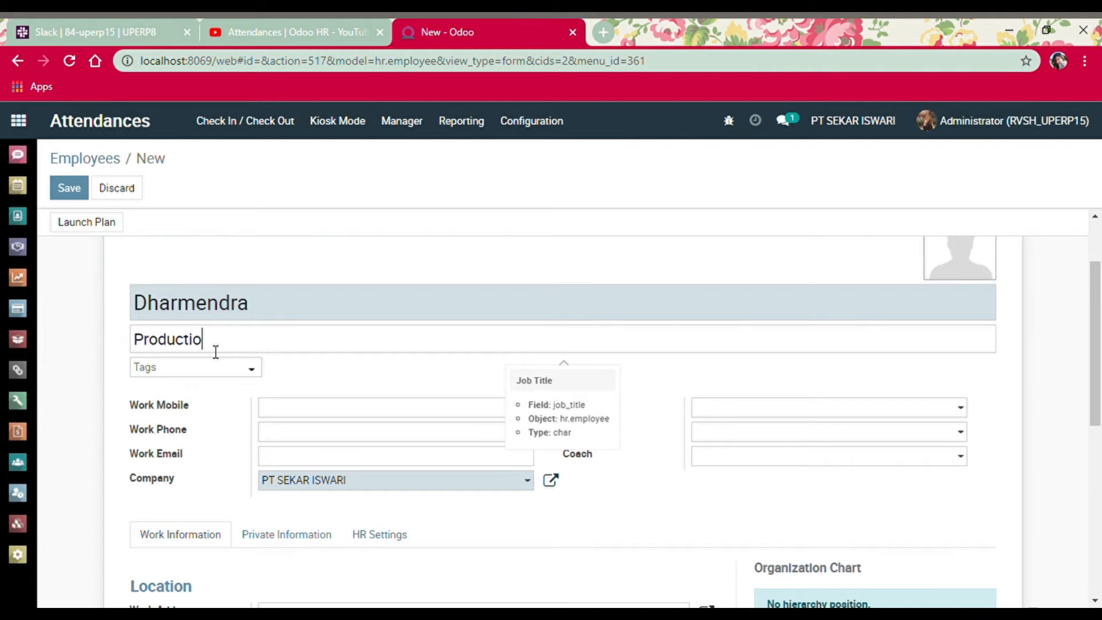
{"action": "type", "text": "n Manager"}
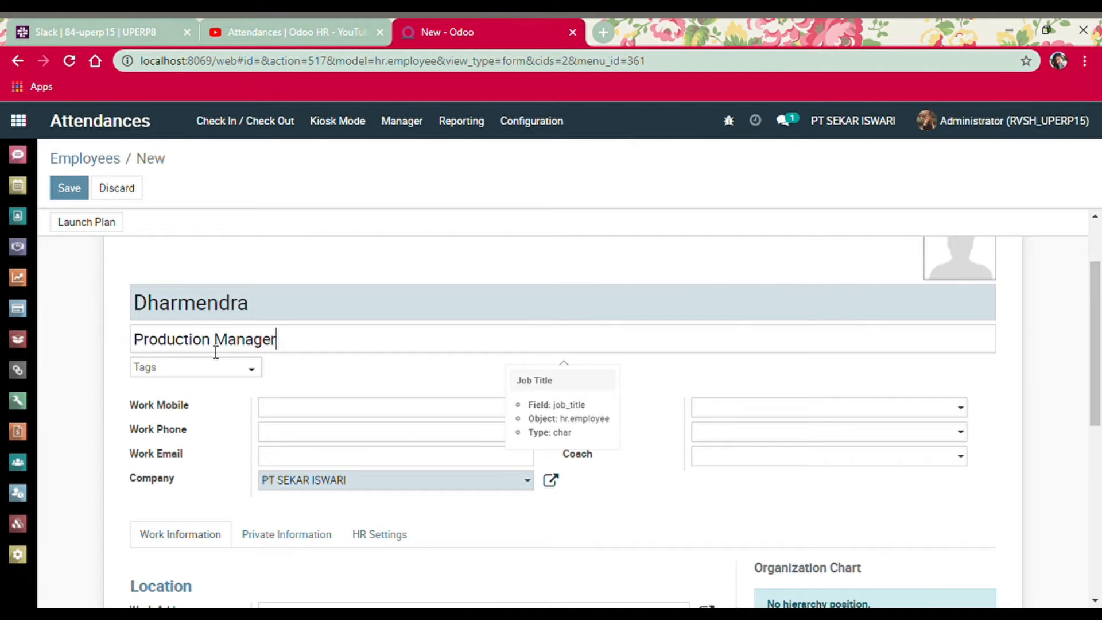
{"action": "left_click_drag", "start_coordinate": [1099, 325], "coordinate": [1100, 296]}
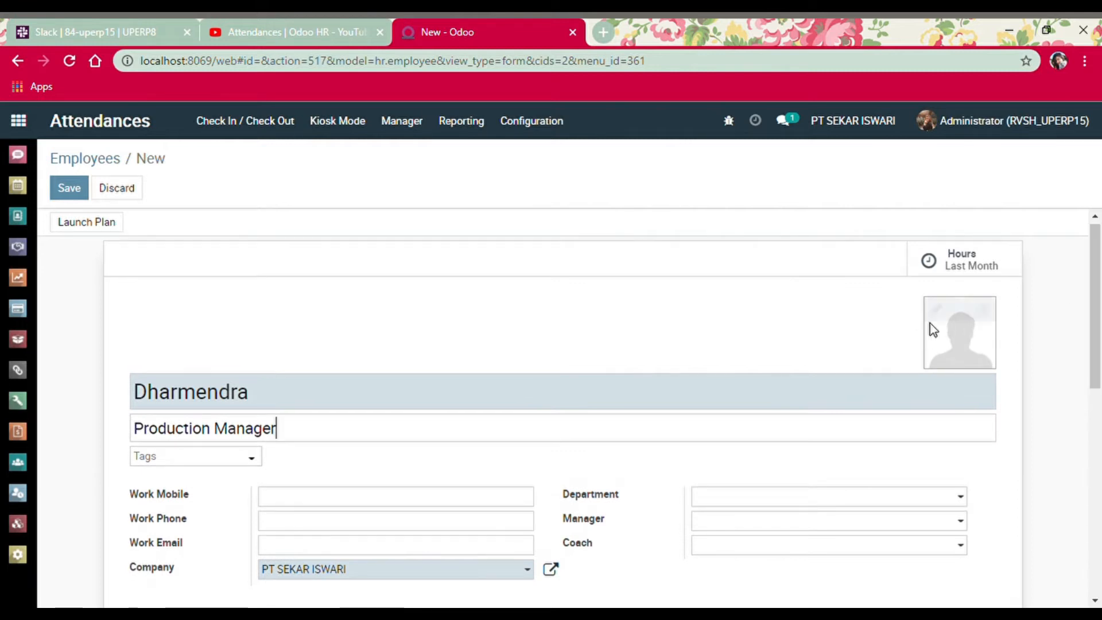
Enter the employee's work phone number and look over the Manager options
{"action": "scroll", "coordinate": [1099, 301], "scroll_direction": "down", "scroll_amount": 2}
{"action": "left_click_drag", "start_coordinate": [1100, 301], "coordinate": [1095, 335]}
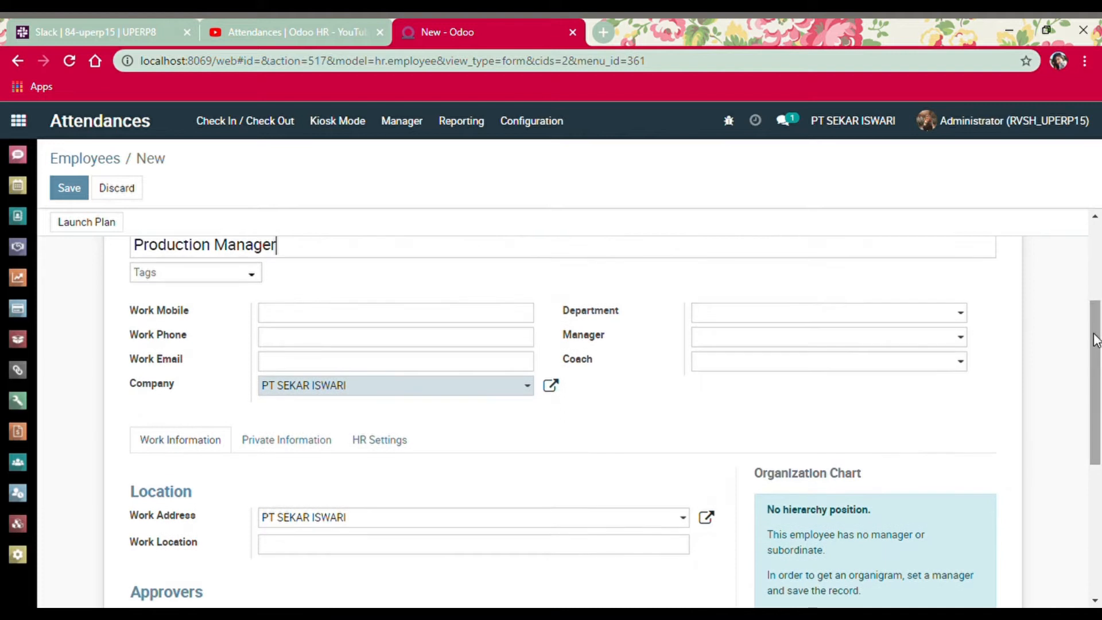
{"action": "left_click", "coordinate": [451, 322]}
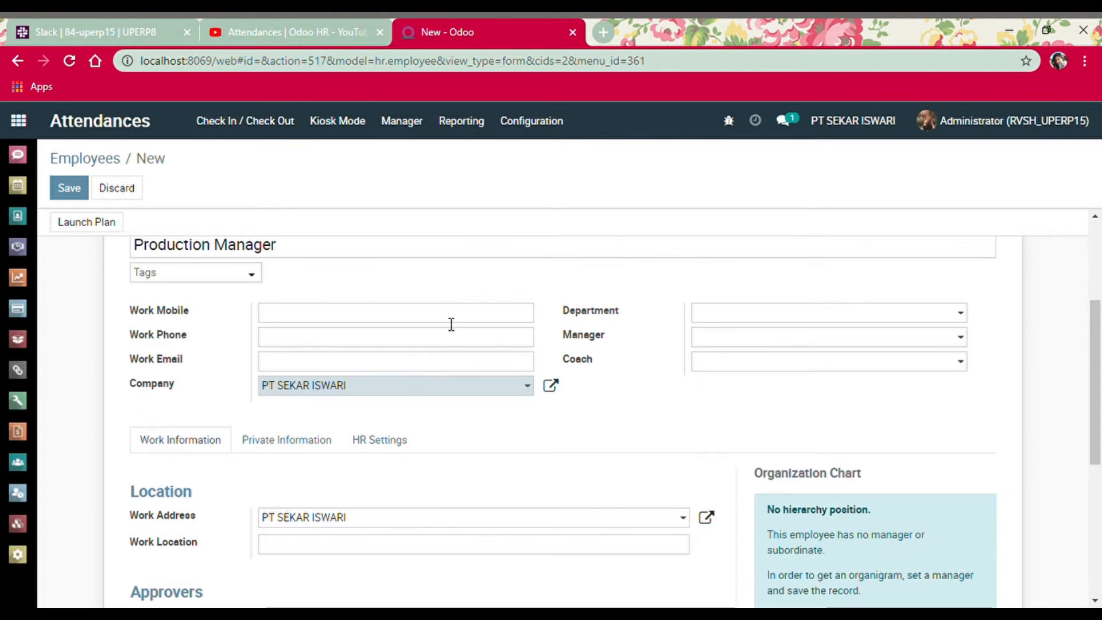
{"action": "left_click", "coordinate": [411, 338]}
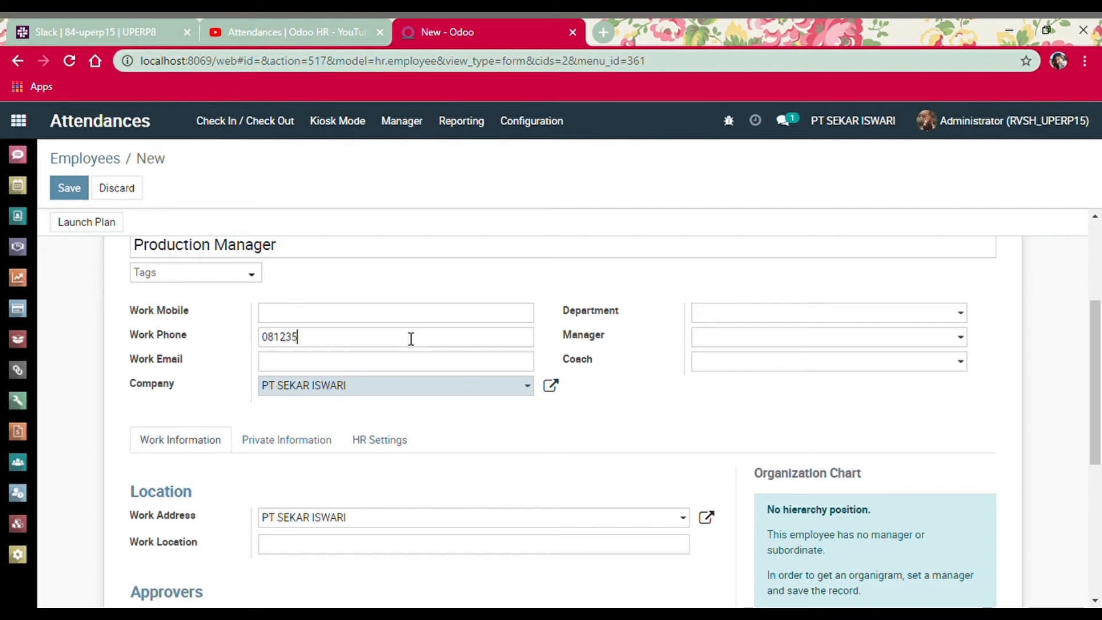
{"action": "left_click", "coordinate": [947, 336]}
{"action": "left_click", "coordinate": [961, 343]}
{"action": "left_click", "coordinate": [963, 343]}
{"action": "left_click", "coordinate": [962, 343]}
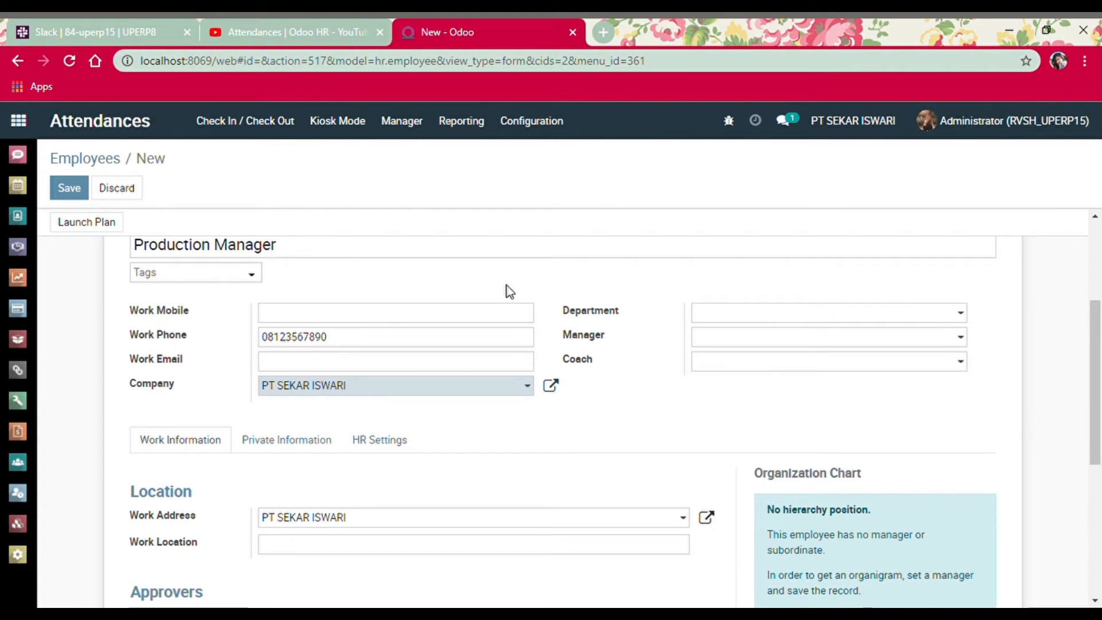
Keep Standard 40 hours/week as working hours, then go to the HR Settings
{"action": "left_click_drag", "start_coordinate": [1099, 340], "coordinate": [1100, 392]}
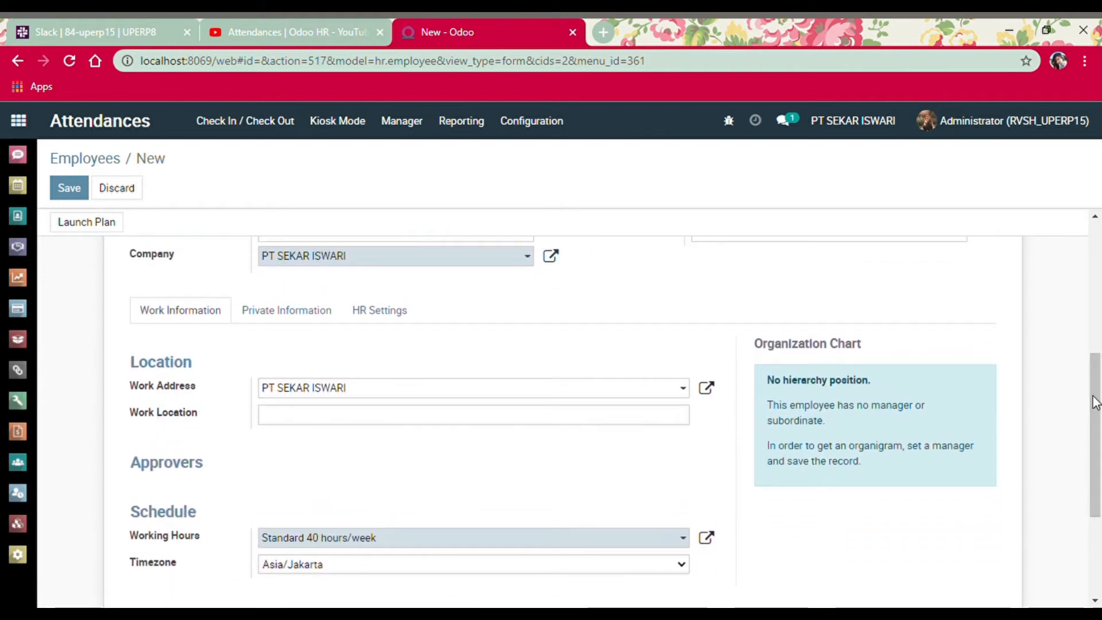
{"action": "left_click_drag", "start_coordinate": [1099, 371], "coordinate": [1099, 405]}
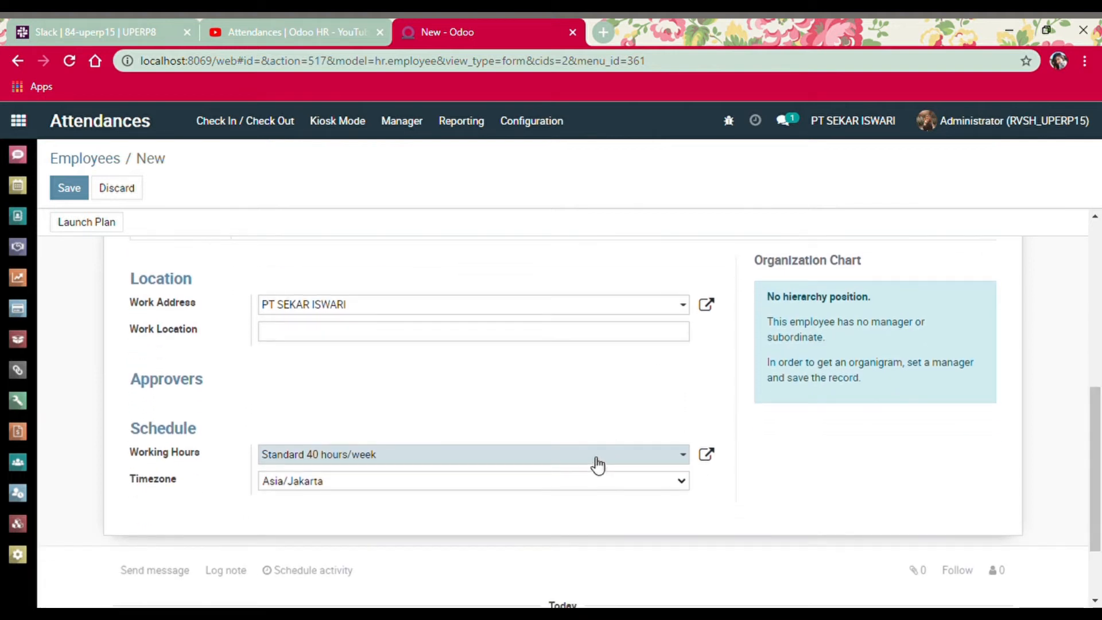
{"action": "left_click", "coordinate": [379, 463]}
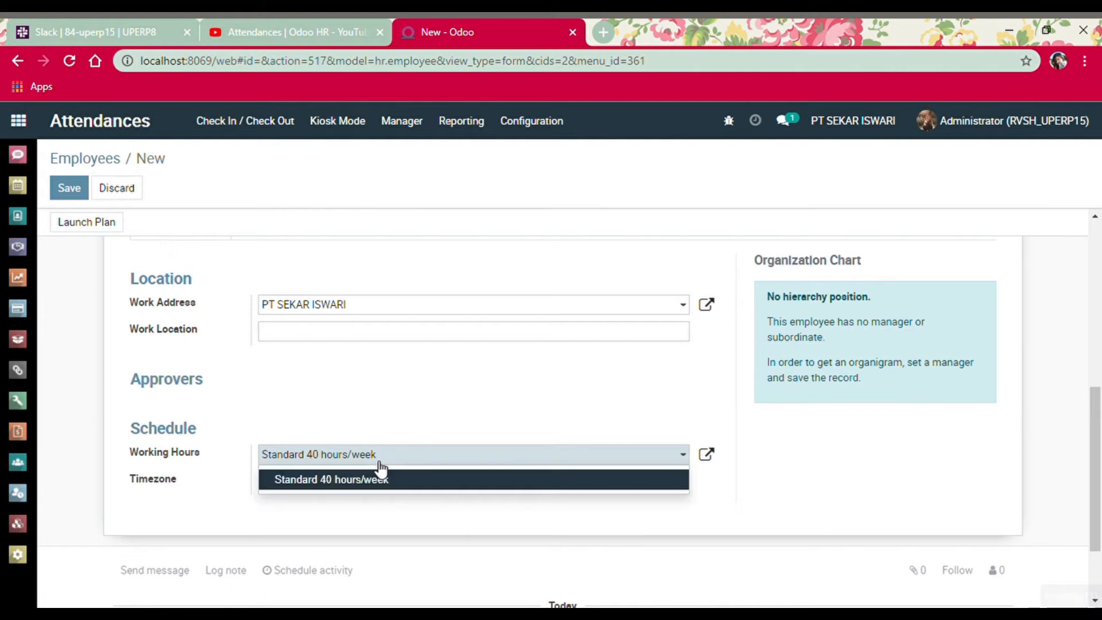
{"action": "left_click", "coordinate": [379, 463]}
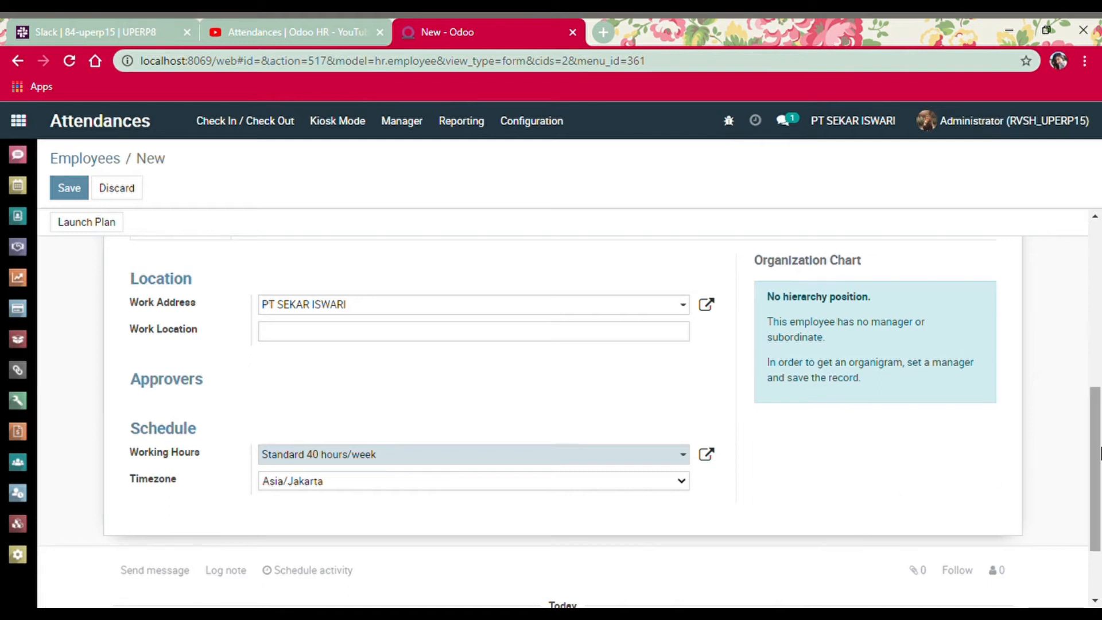
{"action": "left_click_drag", "start_coordinate": [1096, 454], "coordinate": [1096, 415]}
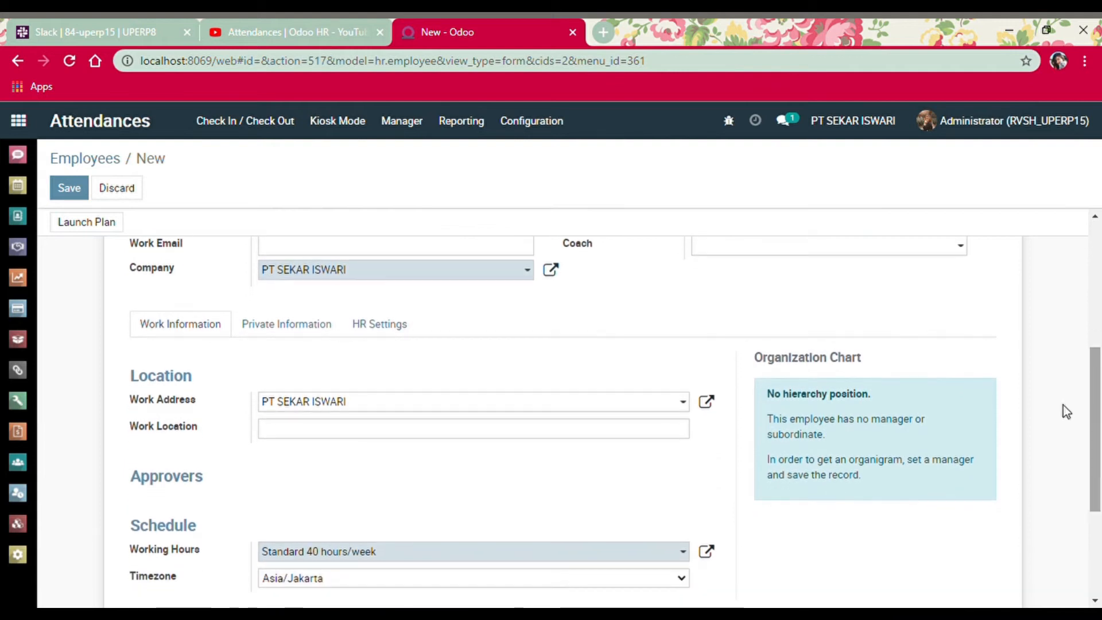
{"action": "left_click", "coordinate": [368, 331]}
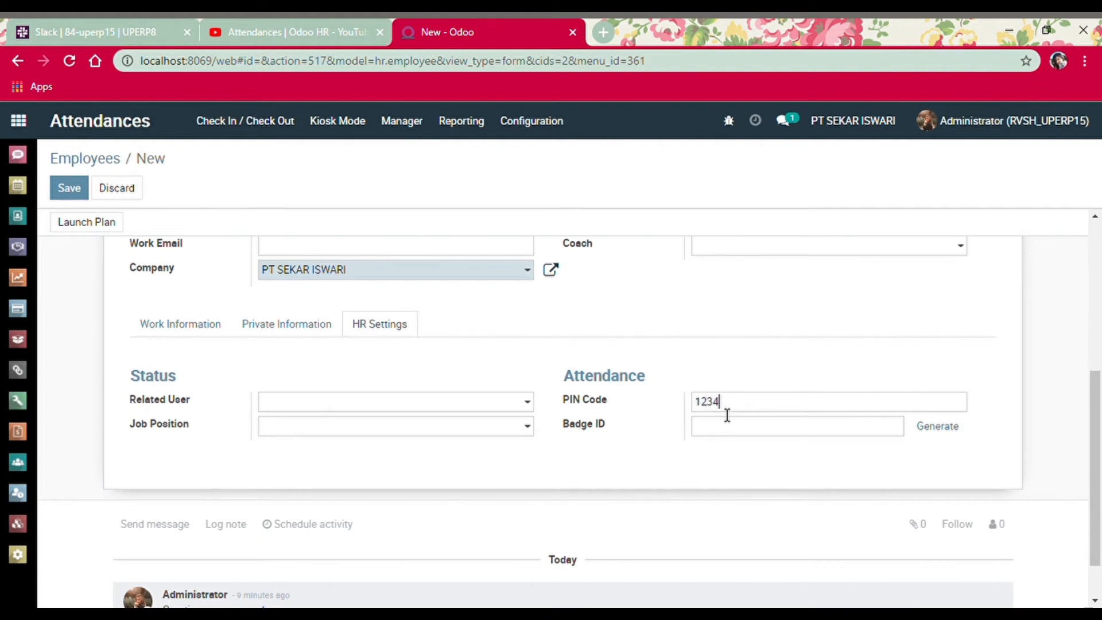
Generate a badge ID for the employee and download the printable badge PDF
{"action": "left_click", "coordinate": [947, 433]}
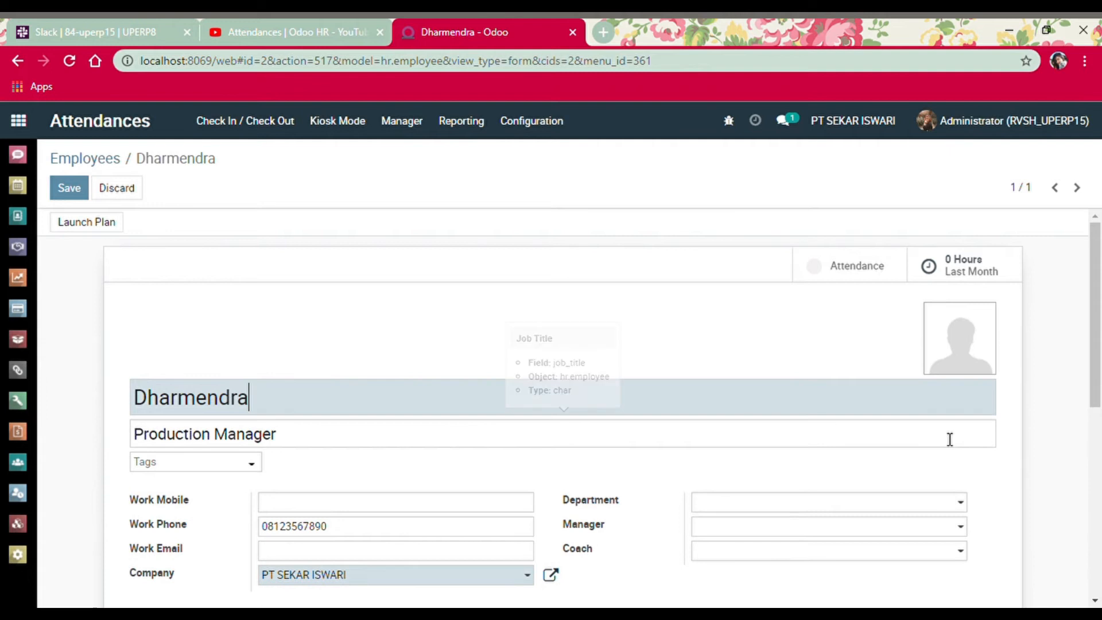
{"action": "left_click_drag", "start_coordinate": [1099, 386], "coordinate": [1083, 541]}
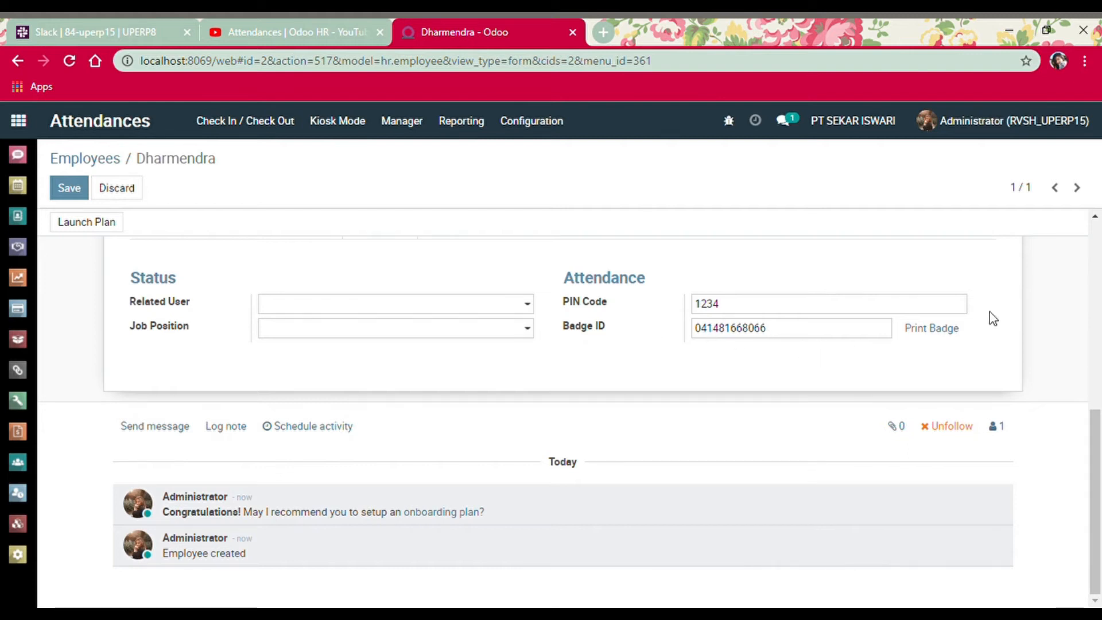
{"action": "left_click", "coordinate": [931, 338]}
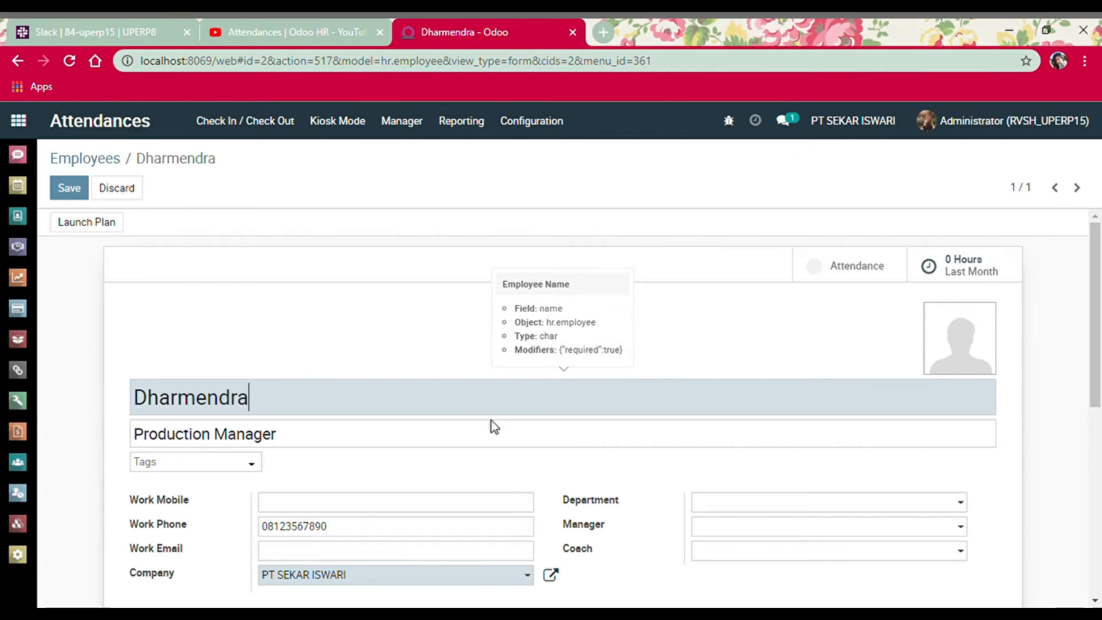
{"action": "left_click_drag", "start_coordinate": [1101, 281], "coordinate": [1100, 534]}
{"action": "left_click_drag", "start_coordinate": [1100, 492], "coordinate": [1092, 426]}
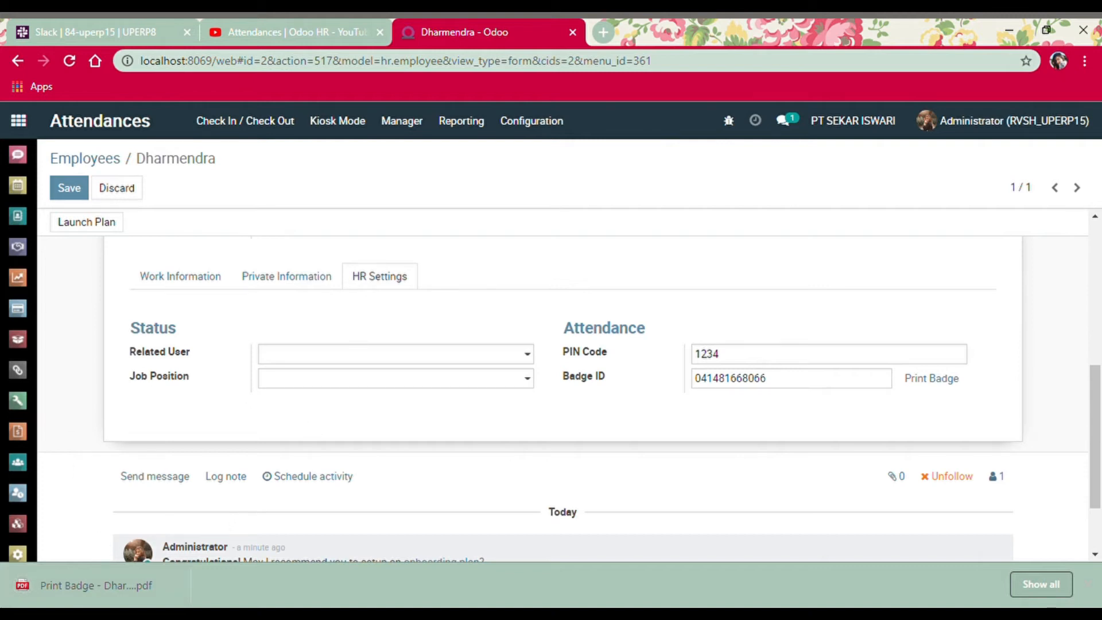
{"action": "left_click", "coordinate": [75, 601]}
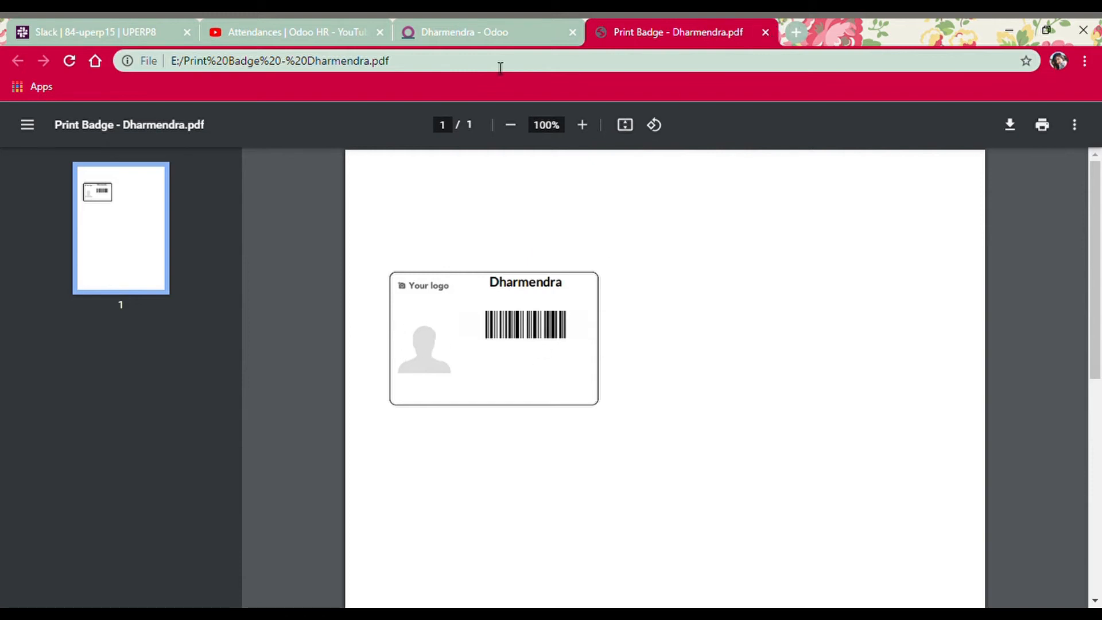
{"action": "left_click", "coordinate": [766, 33]}
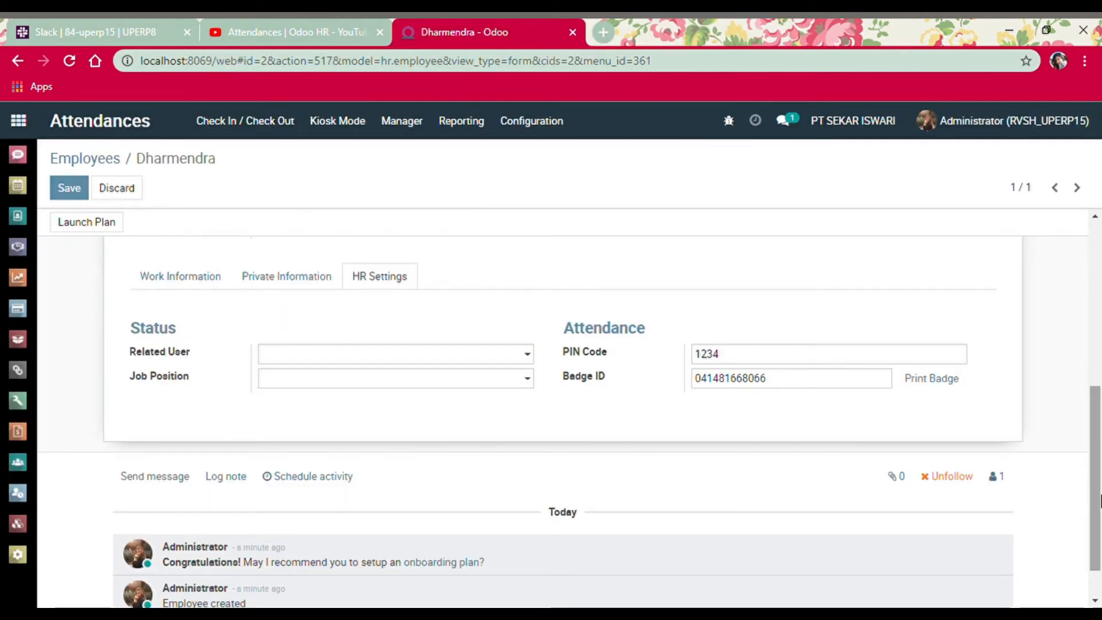
Save the new employee record
{"action": "left_click_drag", "start_coordinate": [1100, 476], "coordinate": [1096, 313]}
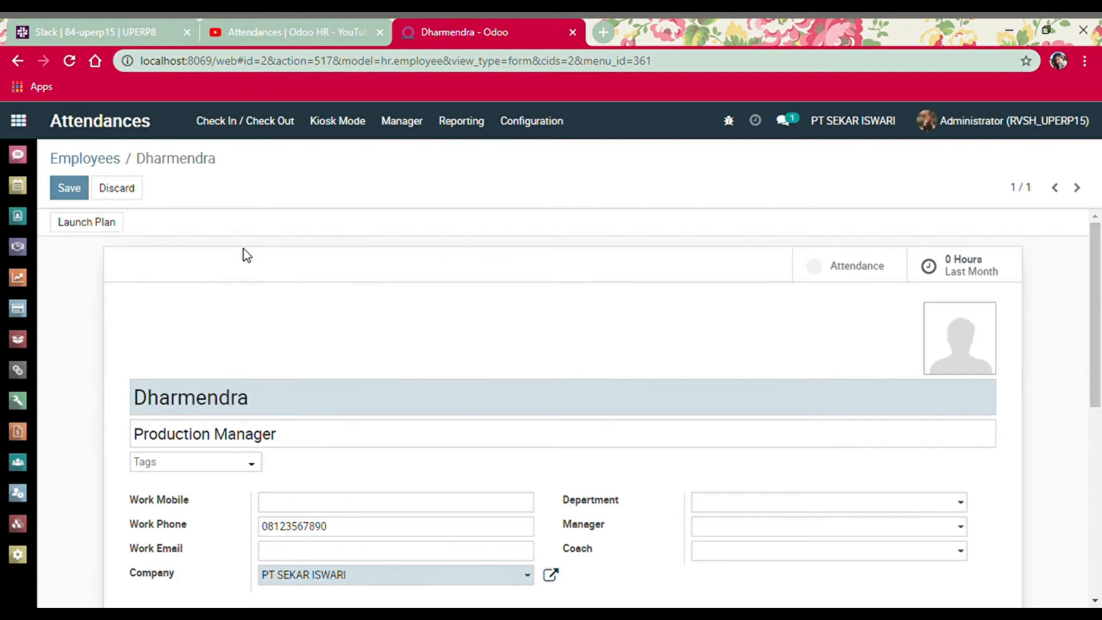
{"action": "left_click", "coordinate": [71, 188]}
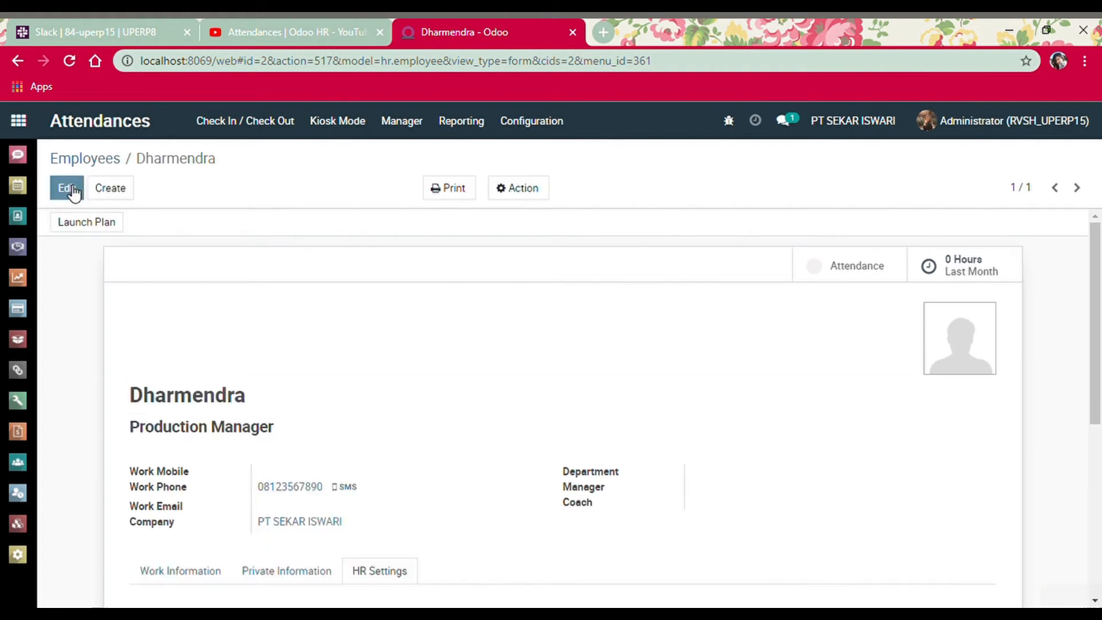
{"action": "left_click_drag", "start_coordinate": [1100, 246], "coordinate": [1099, 297]}
Check the Print and Action menus, then go to Manager > Employees
{"action": "left_click", "coordinate": [450, 192]}
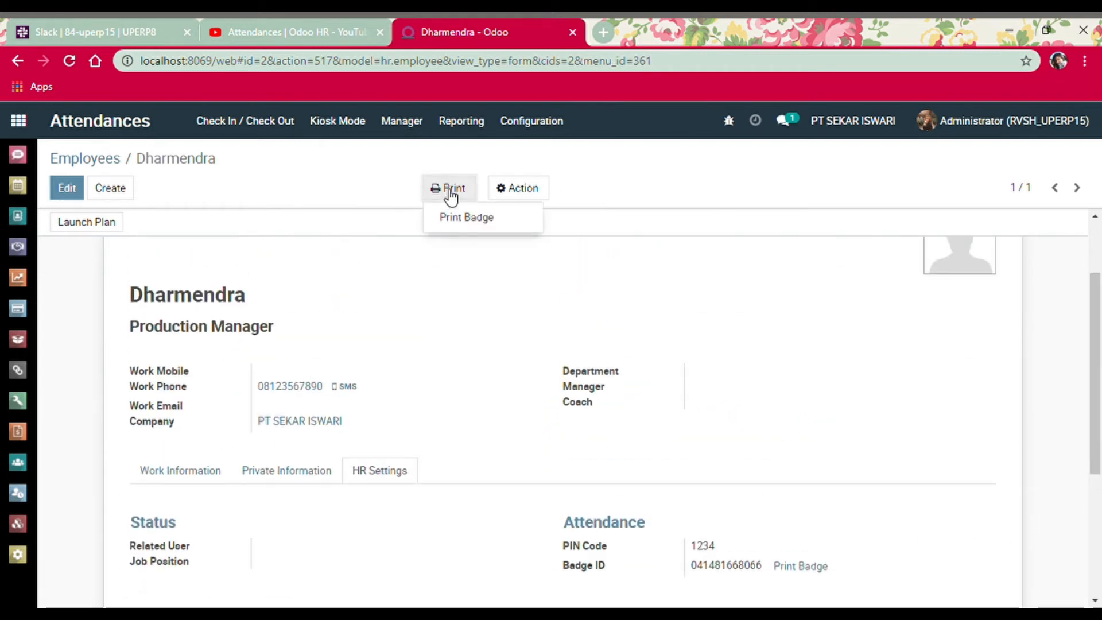
{"action": "left_click", "coordinate": [508, 201]}
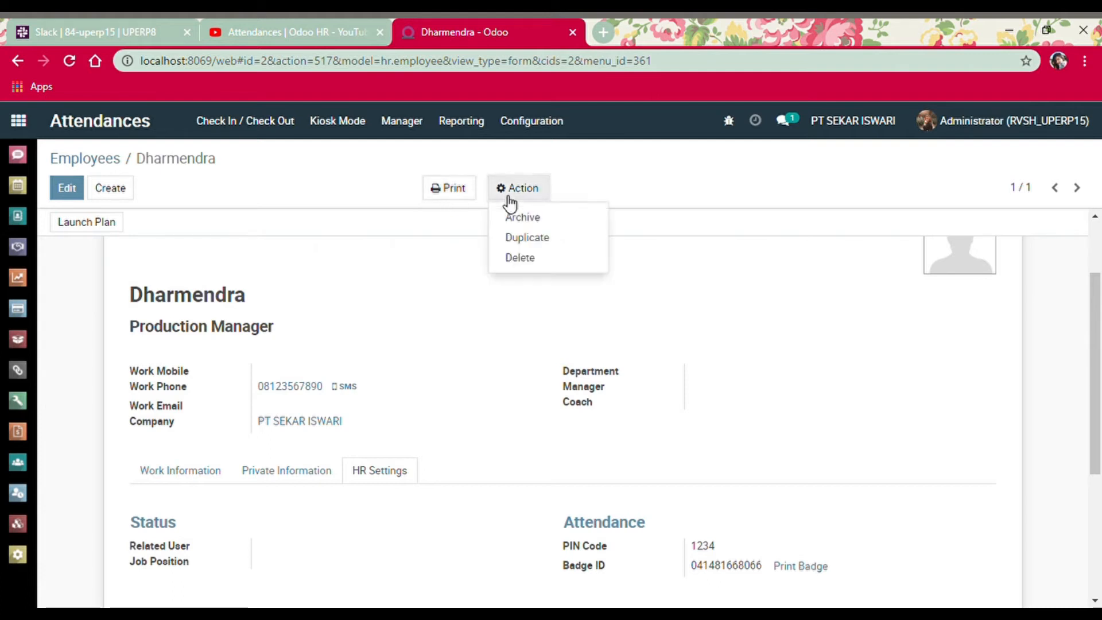
{"action": "left_click", "coordinate": [509, 202]}
{"action": "left_click", "coordinate": [509, 202]}
{"action": "left_click", "coordinate": [510, 202]}
{"action": "left_click", "coordinate": [397, 129]}
{"action": "left_click", "coordinate": [404, 178]}
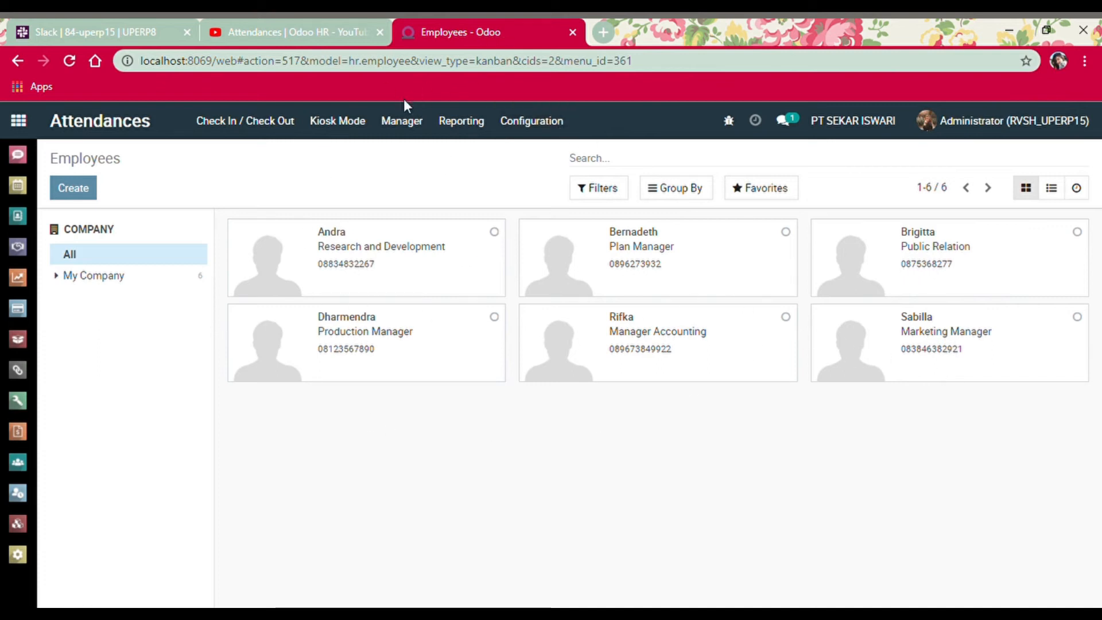
View the empty Manager > Attendances list, then return to Manager > Employees
{"action": "left_click", "coordinate": [400, 117]}
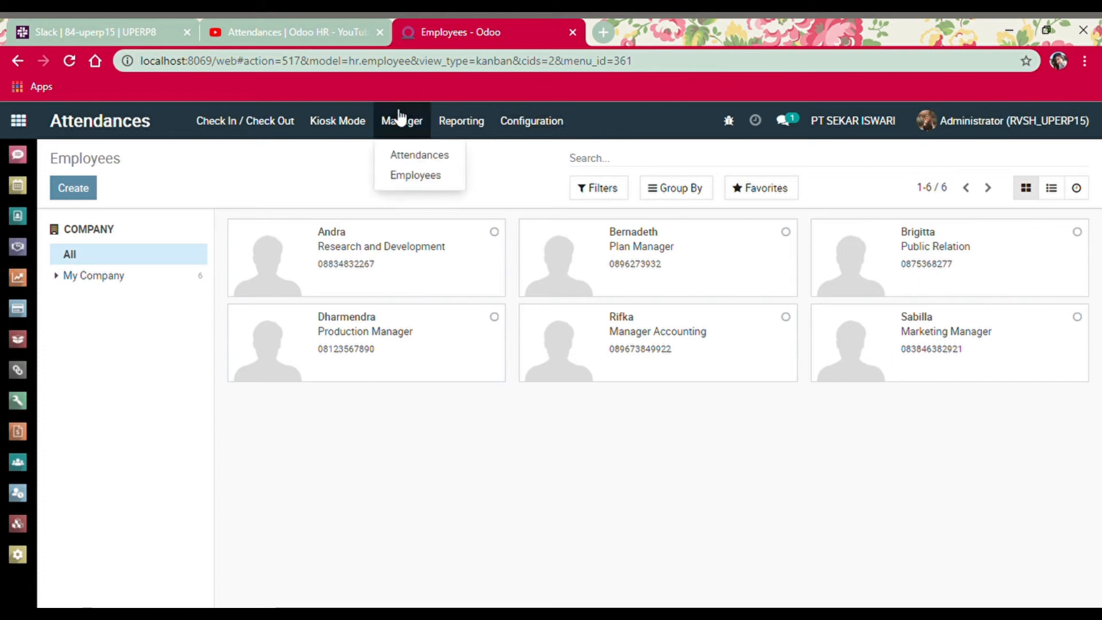
{"action": "left_click", "coordinate": [406, 156]}
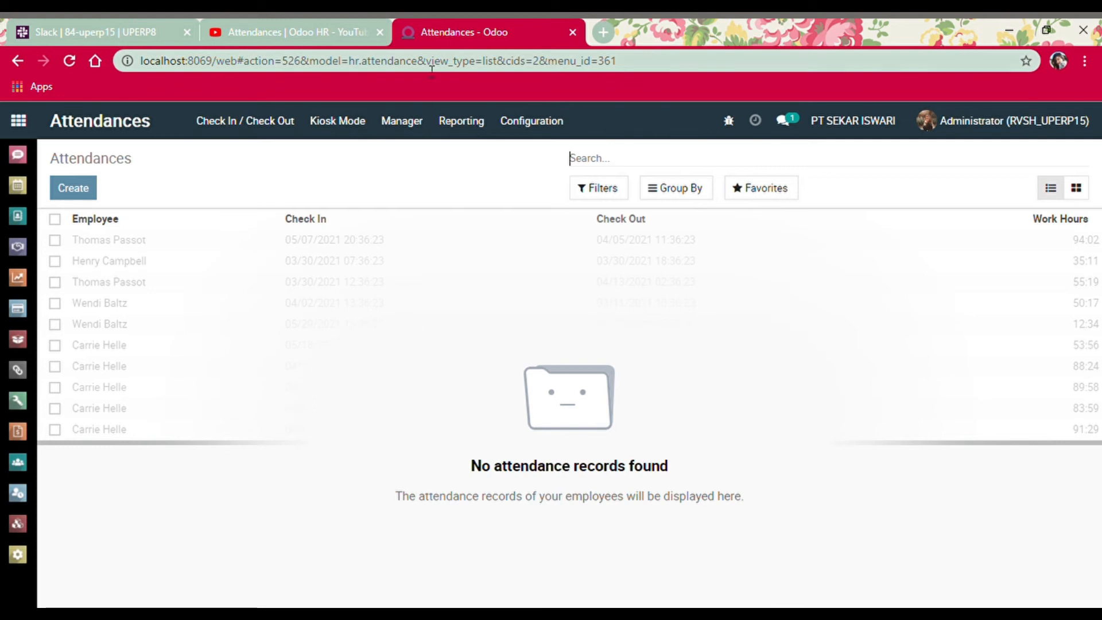
{"action": "left_click", "coordinate": [415, 127]}
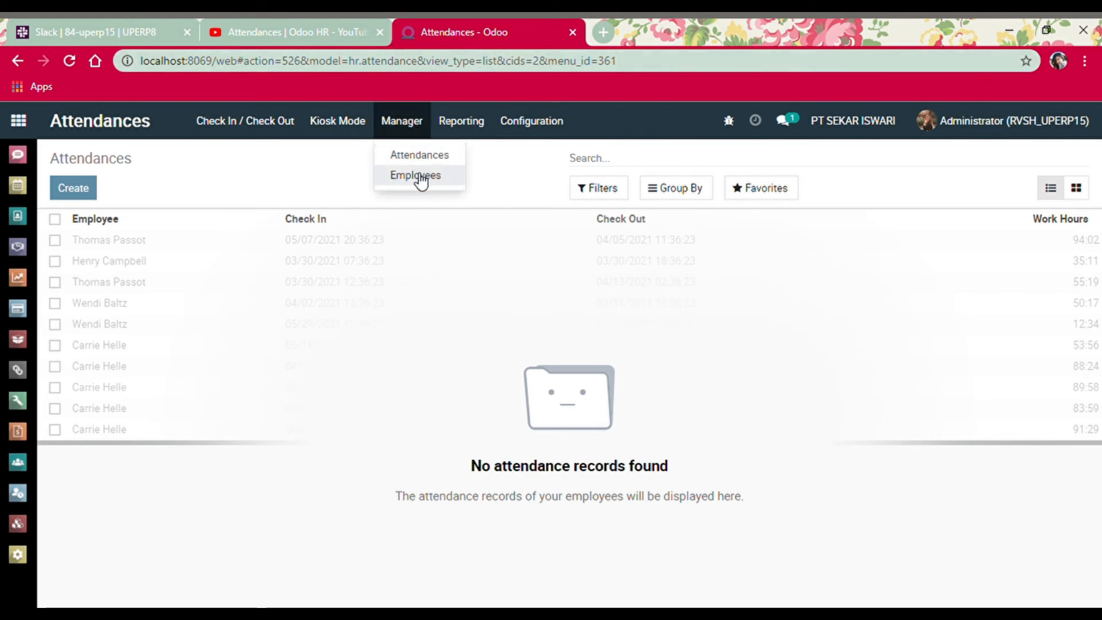
{"action": "left_click", "coordinate": [416, 176]}
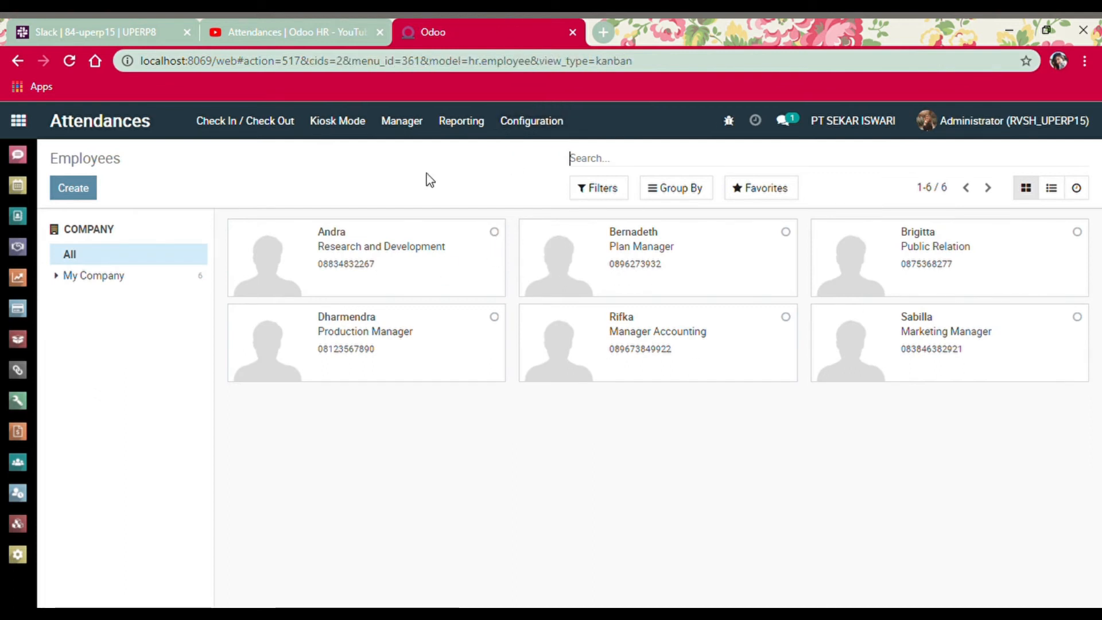
In Kiosk Mode, identify the employee manually and check them in
{"action": "left_click", "coordinate": [352, 135]}
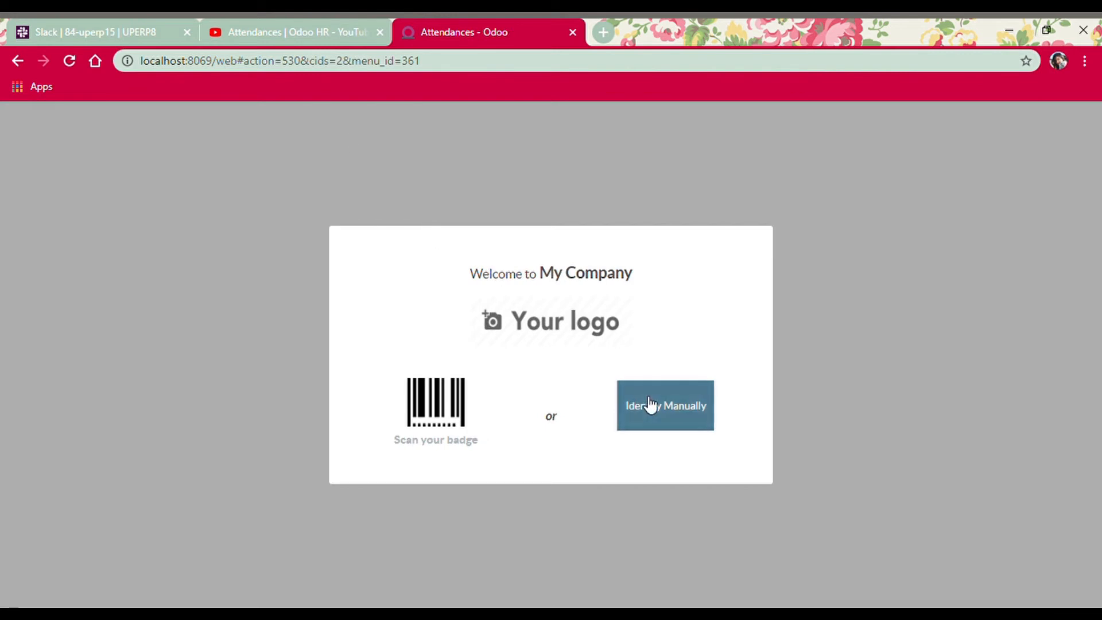
{"action": "left_click", "coordinate": [700, 424]}
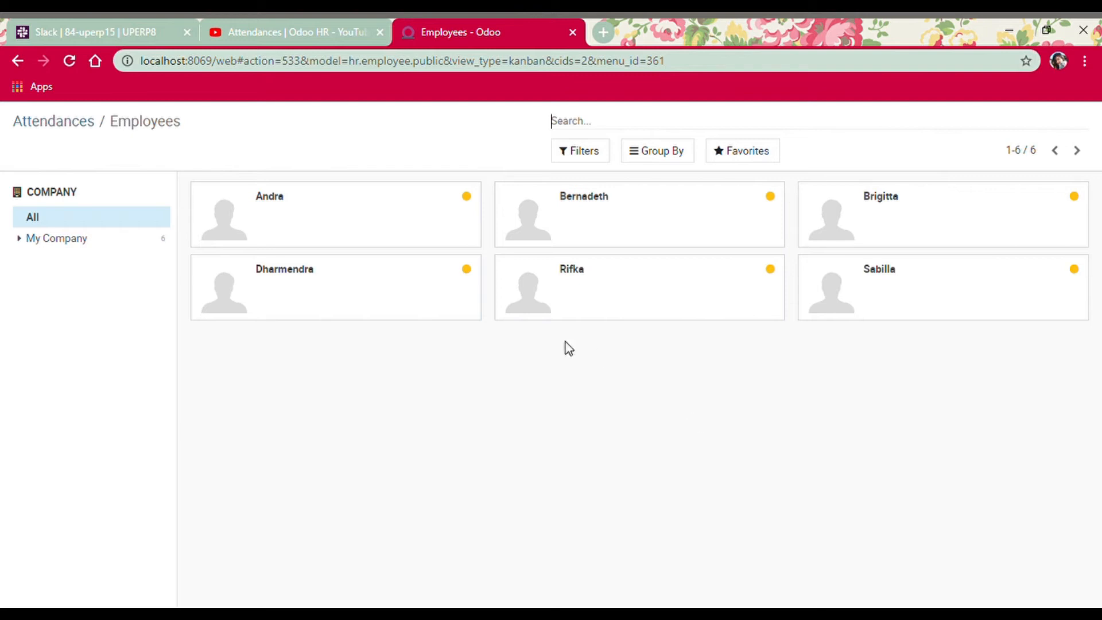
{"action": "left_click", "coordinate": [441, 291]}
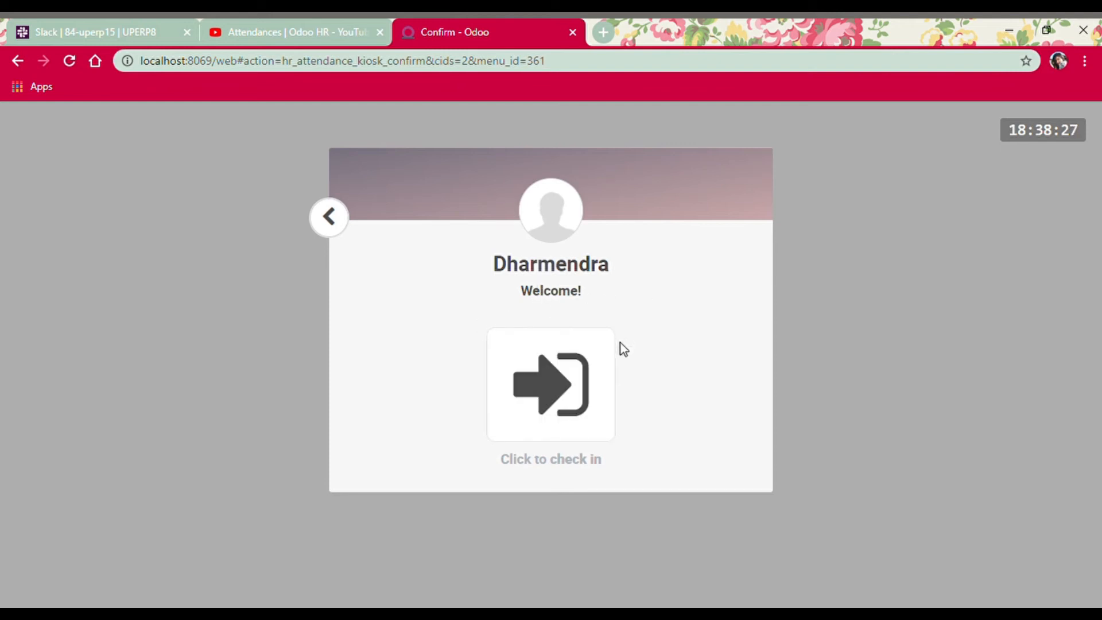
{"action": "left_click", "coordinate": [558, 418]}
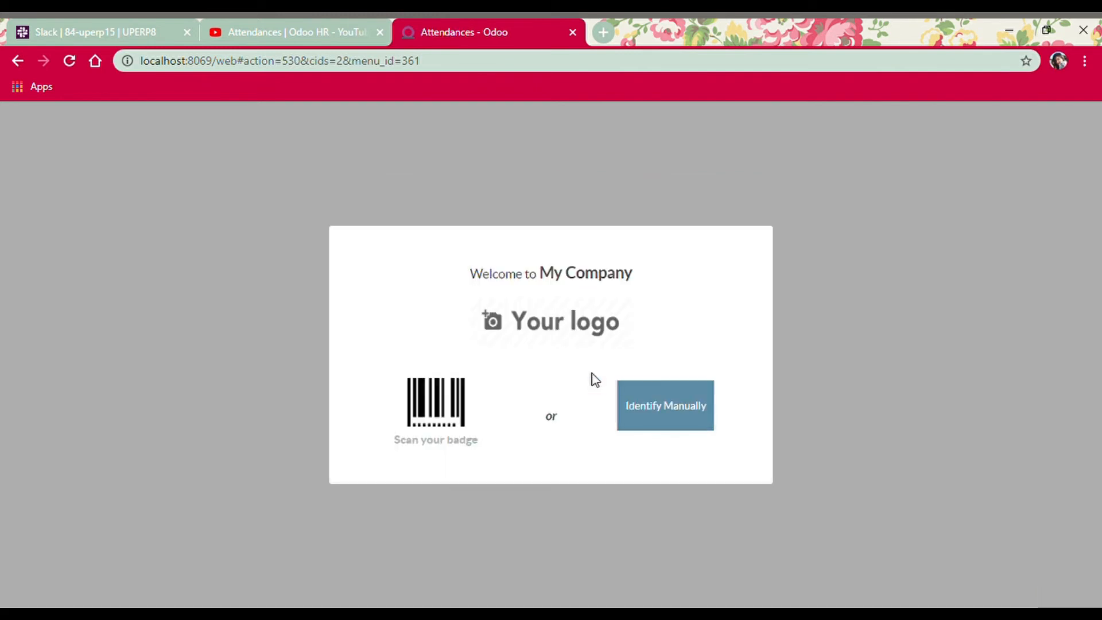
Identify the same employee again, check them out, and dismiss the goodbye screen
{"action": "left_click", "coordinate": [666, 426]}
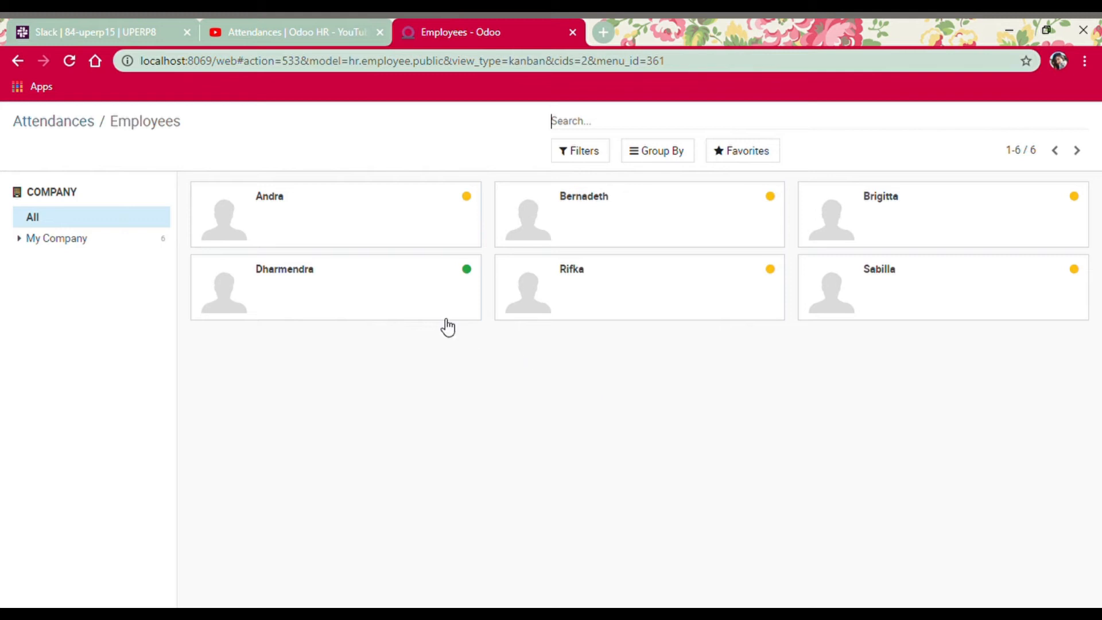
{"action": "left_click", "coordinate": [445, 316]}
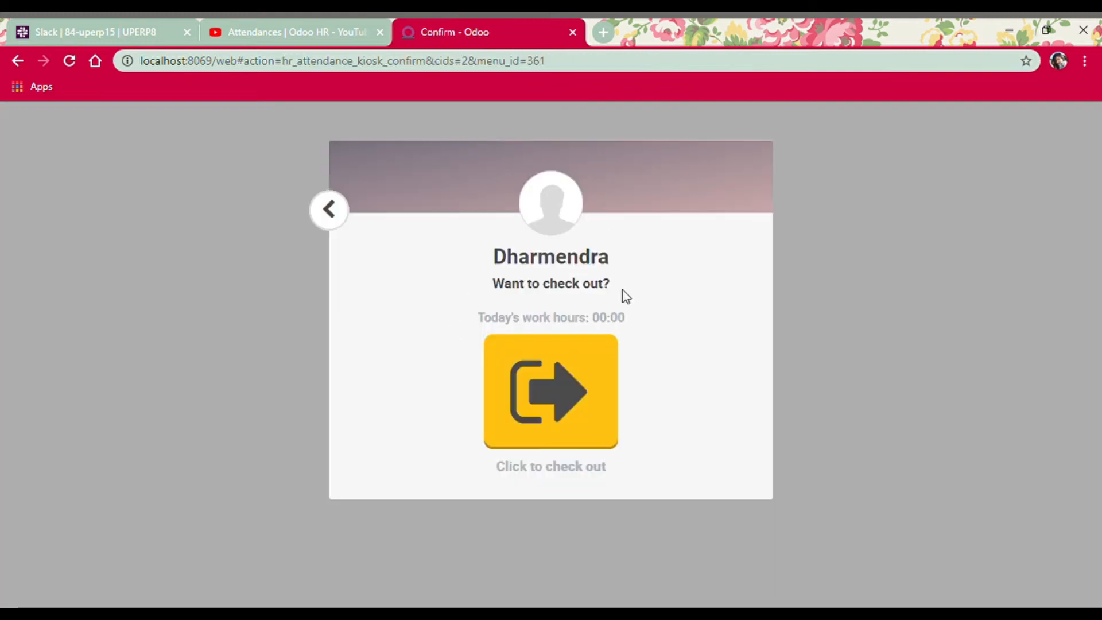
{"action": "left_click", "coordinate": [528, 396]}
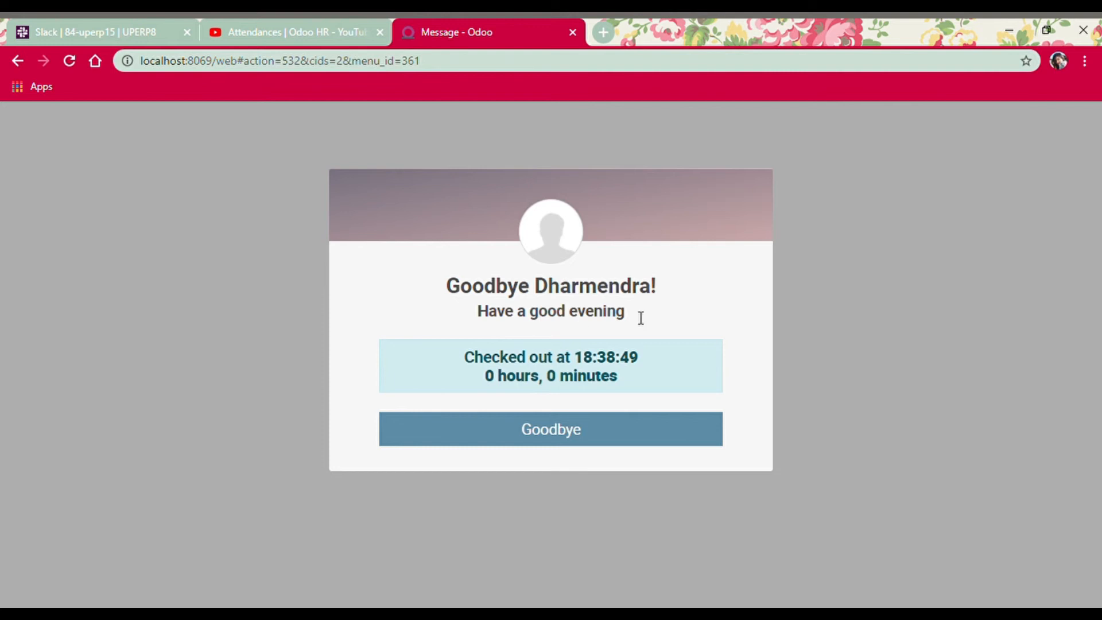
{"action": "left_click", "coordinate": [652, 443]}
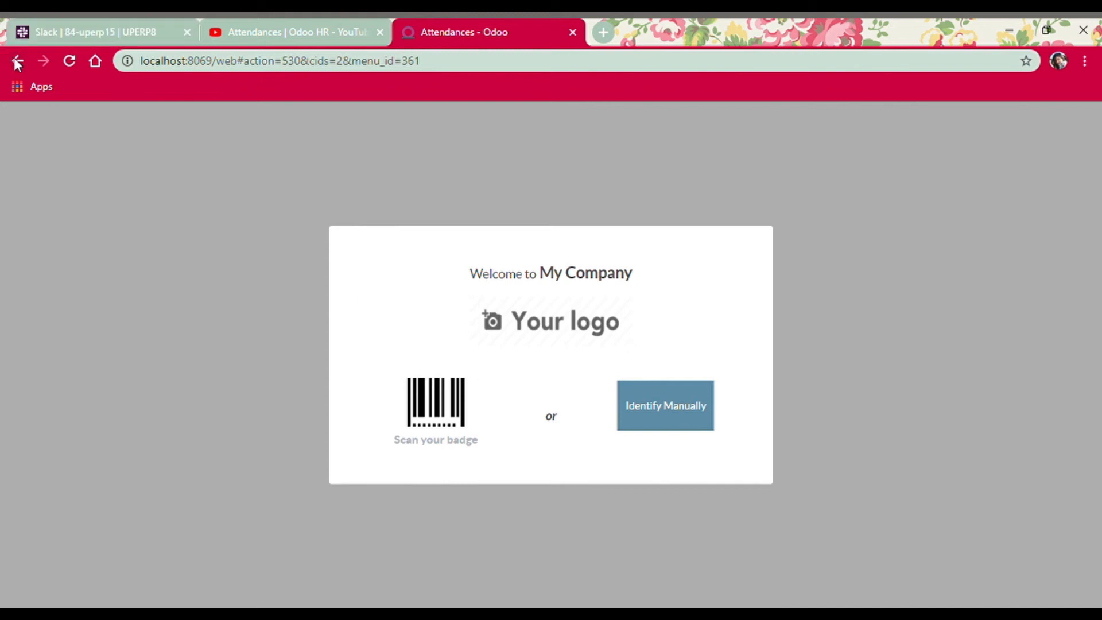
Reload the Odoo start page from the local server address
{"action": "left_click", "coordinate": [199, 61]}
{"action": "type", "text": "localhost:8069"}
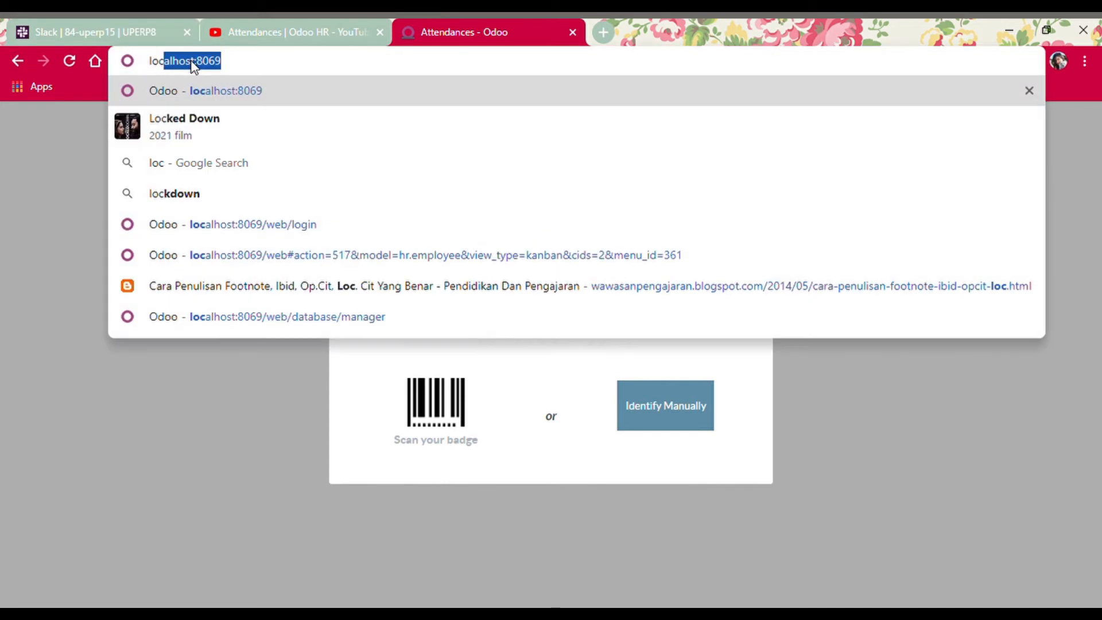
{"action": "key", "text": "Return"}
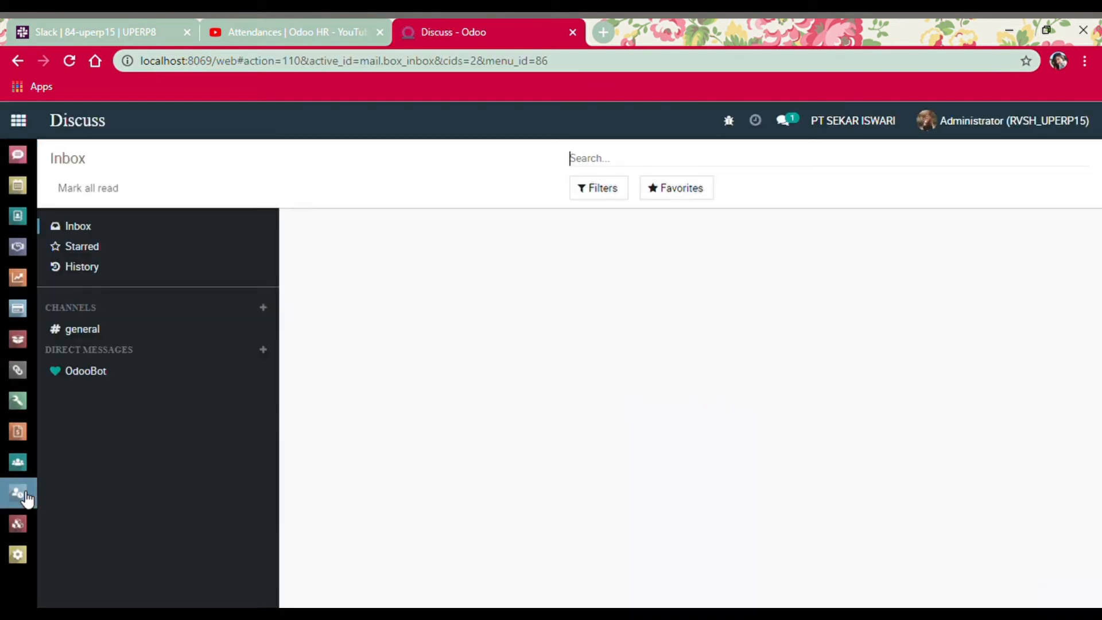
Open the Attendances records list showing the single check-in/check-out, then the Check In / Check Out page
{"action": "left_click", "coordinate": [25, 497]}
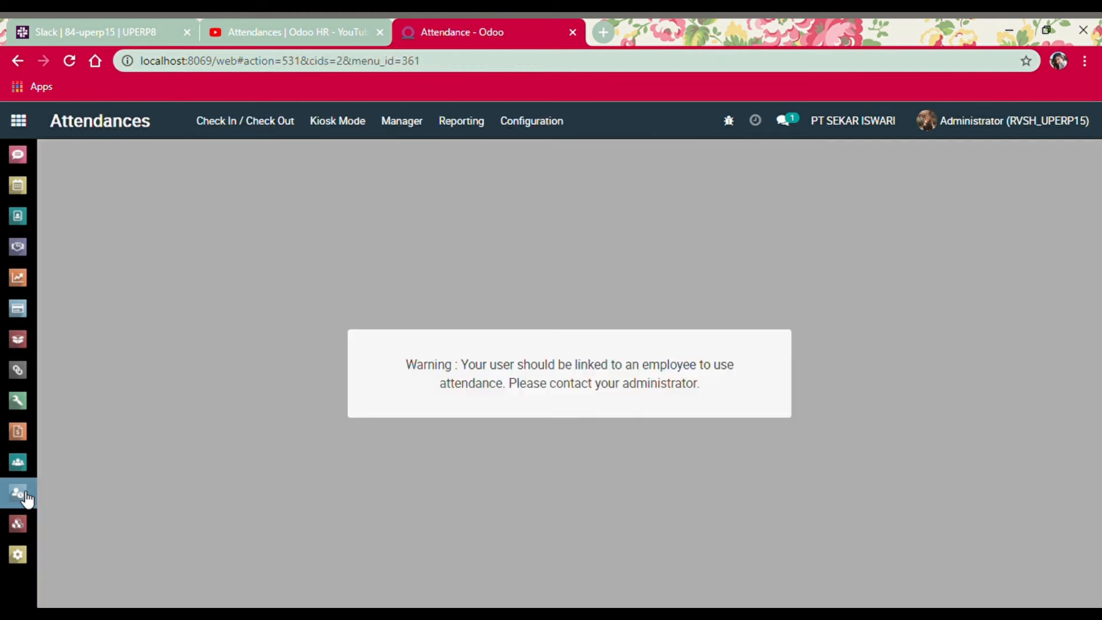
{"action": "left_click", "coordinate": [407, 130]}
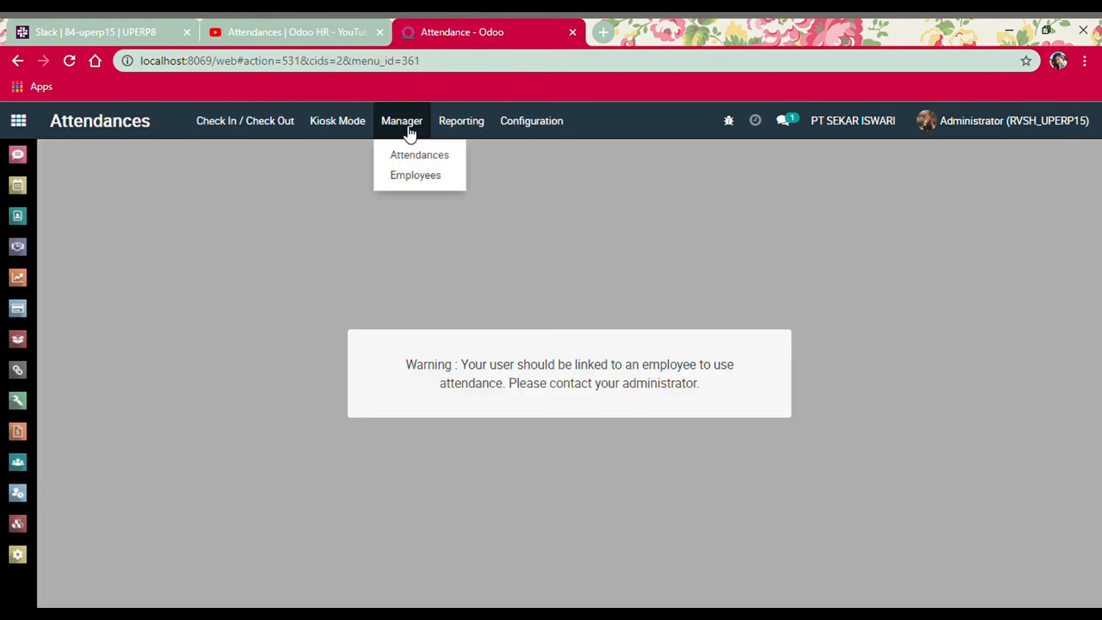
{"action": "left_click", "coordinate": [408, 164]}
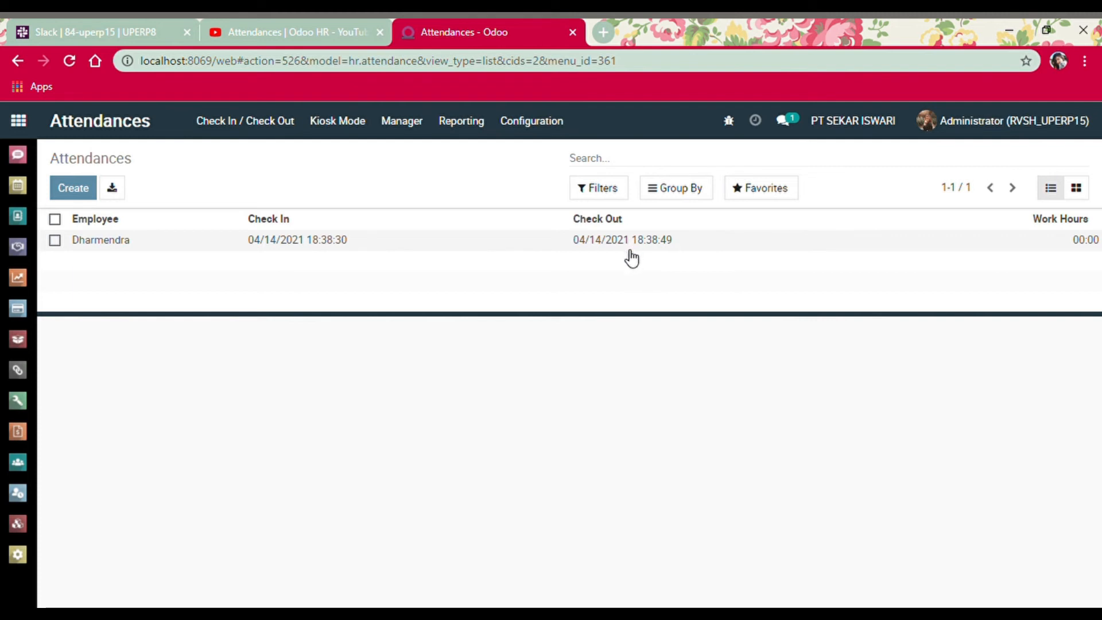
{"action": "left_click", "coordinate": [262, 136]}
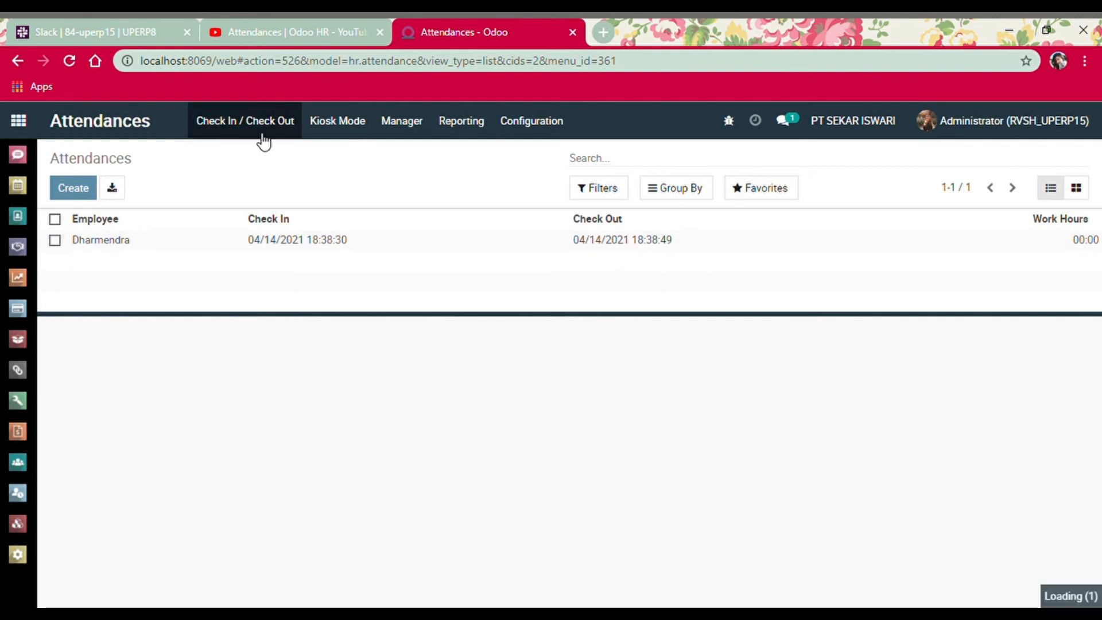
Reopen Attendances, dismiss the cron error, enable Employee PIN, save, and go to Kiosk Mode
{"action": "left_click", "coordinate": [16, 125]}
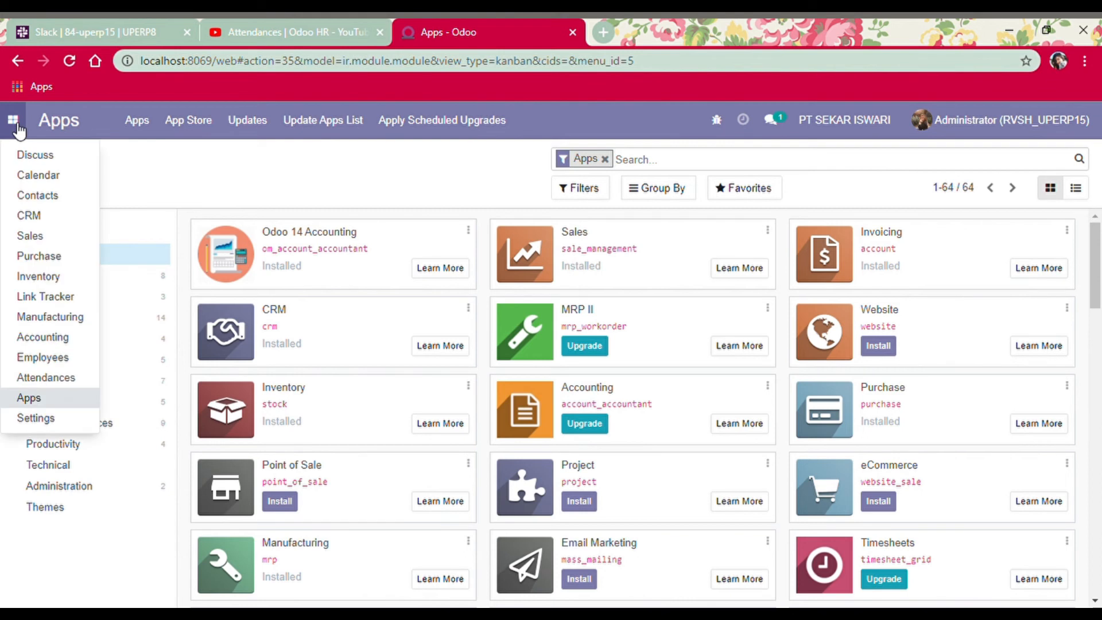
{"action": "left_click", "coordinate": [64, 379]}
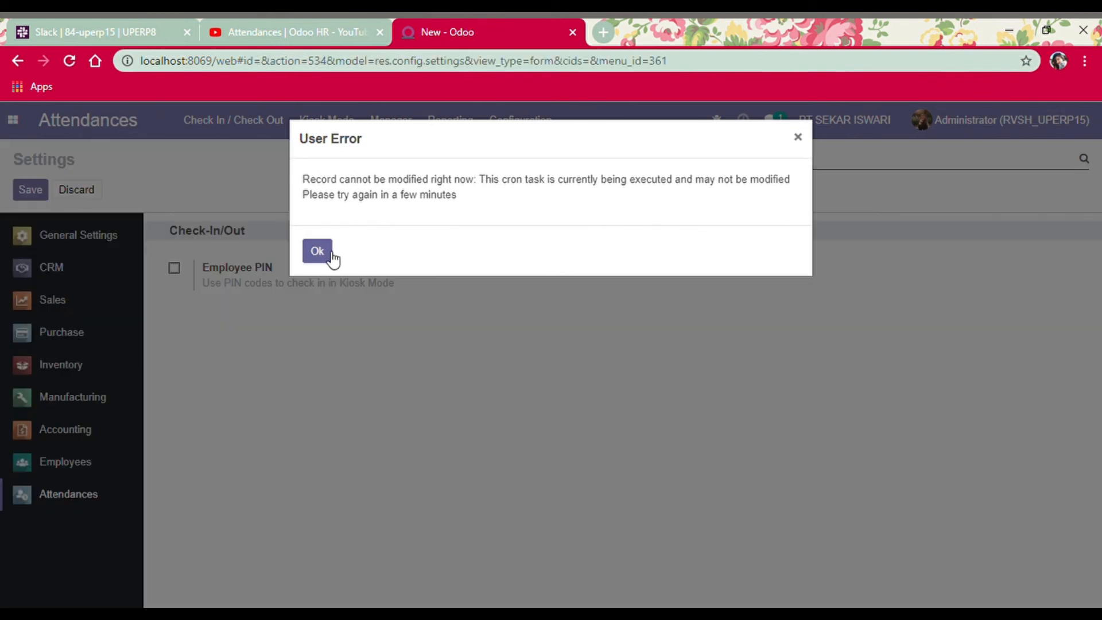
{"action": "left_click", "coordinate": [318, 251]}
{"action": "left_click", "coordinate": [179, 272]}
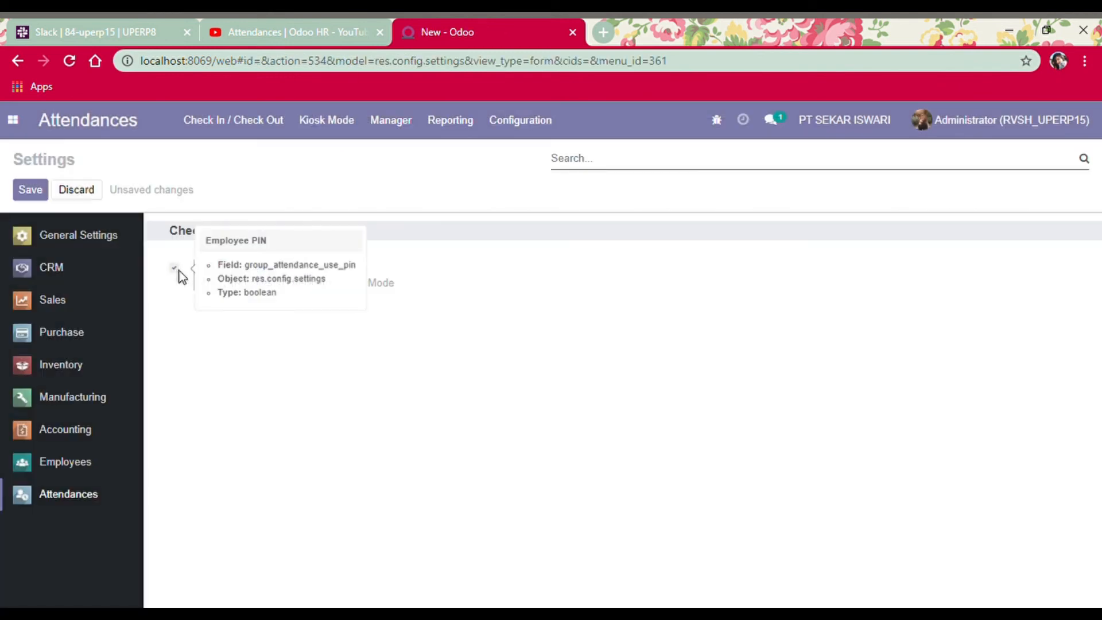
{"action": "left_click", "coordinate": [18, 195]}
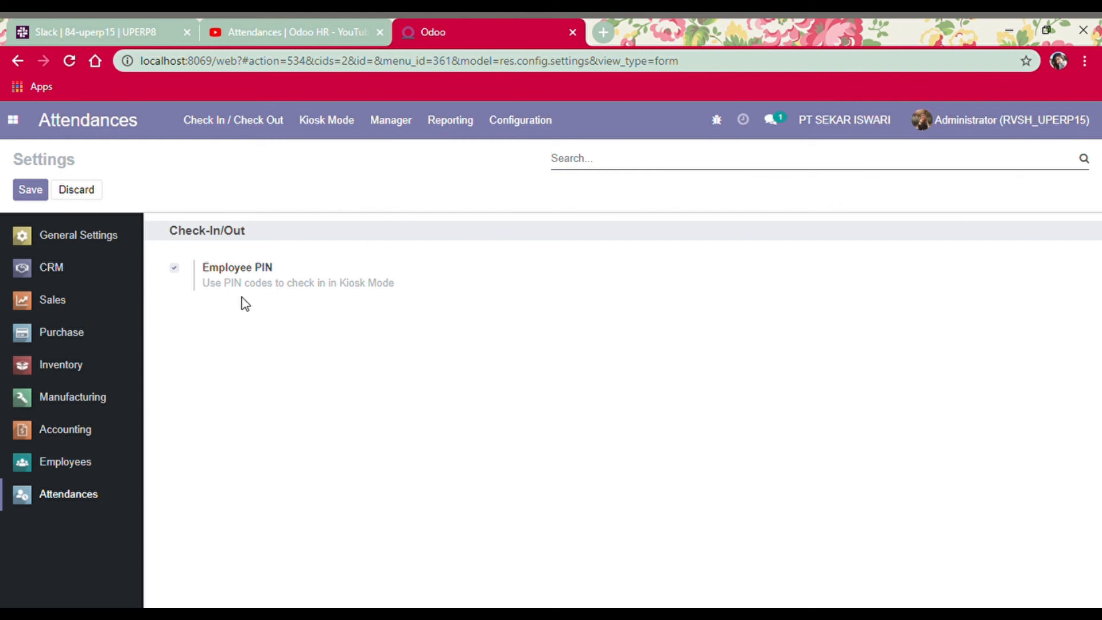
{"action": "left_click", "coordinate": [338, 124]}
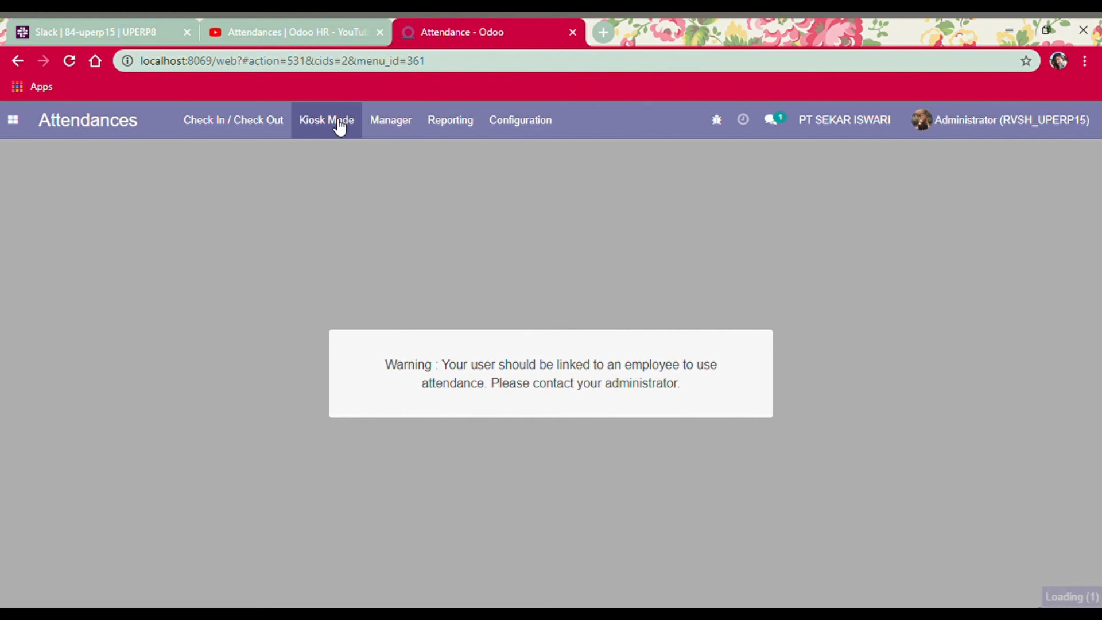
At the kiosk, identify Regina manually and check her in with her PIN, then dismiss the welcome message
{"action": "left_click", "coordinate": [696, 414]}
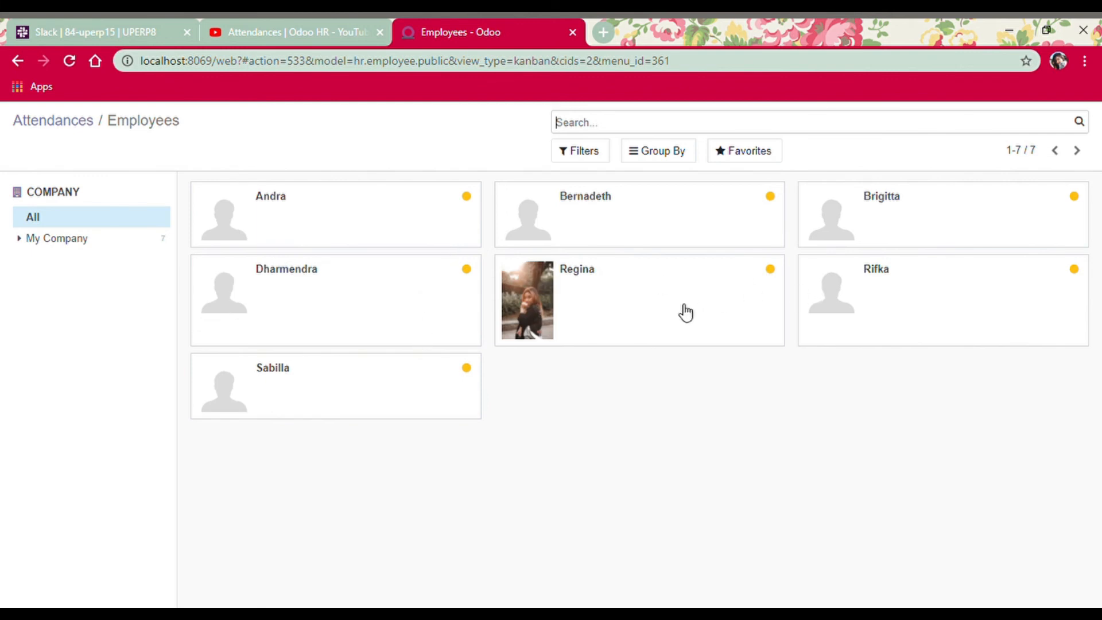
{"action": "left_click", "coordinate": [684, 312]}
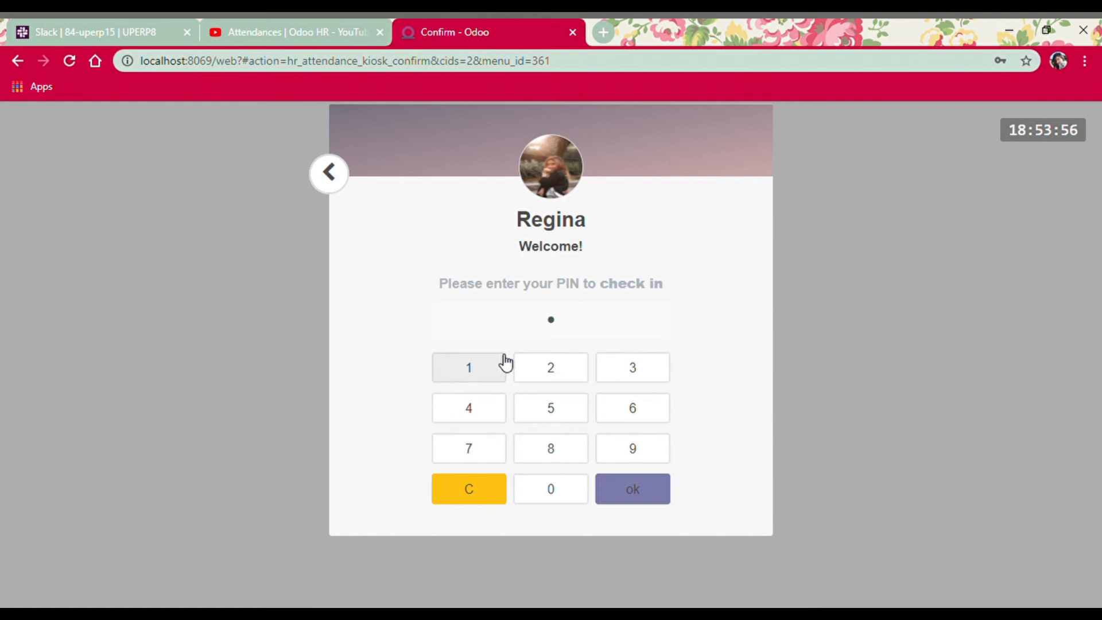
{"action": "left_click", "coordinate": [578, 418]}
{"action": "left_click", "coordinate": [495, 372]}
{"action": "left_click", "coordinate": [546, 412]}
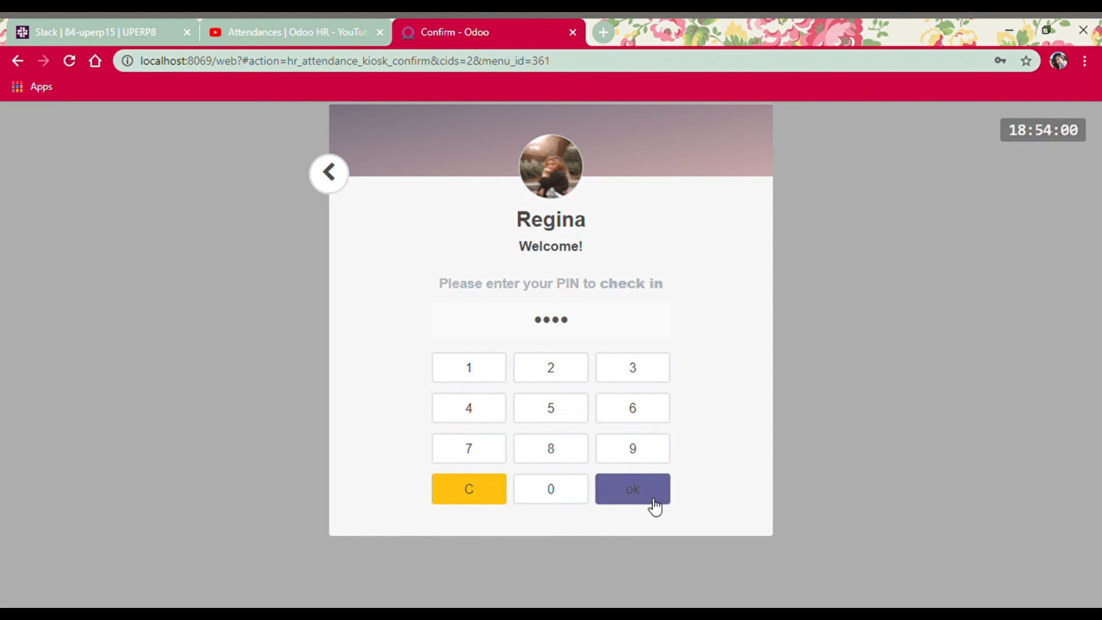
{"action": "left_click", "coordinate": [655, 505]}
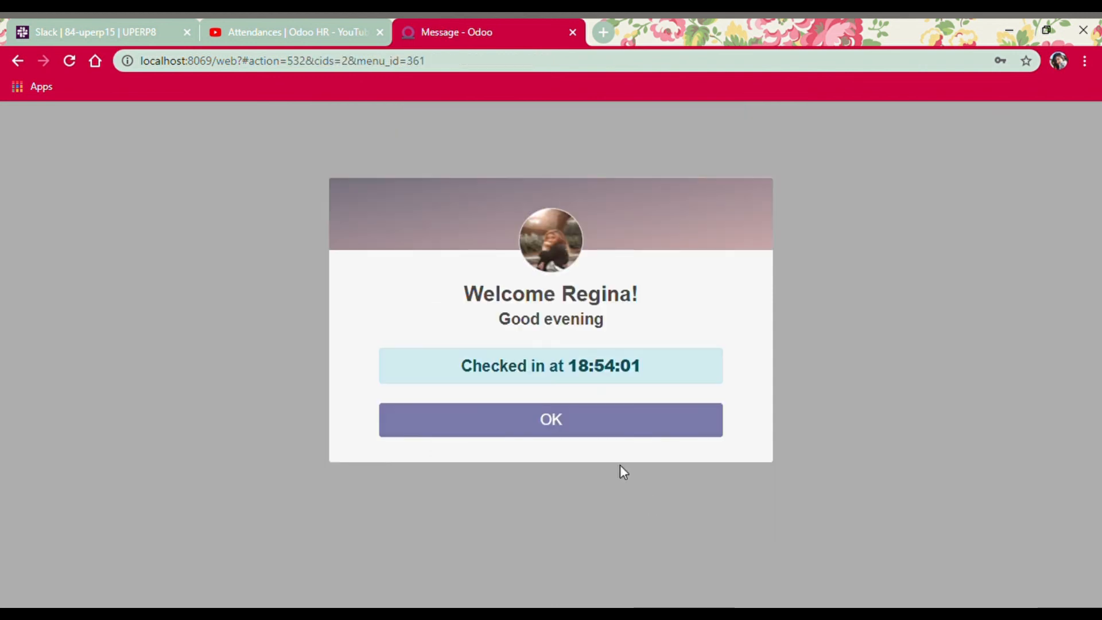
{"action": "left_click", "coordinate": [580, 428]}
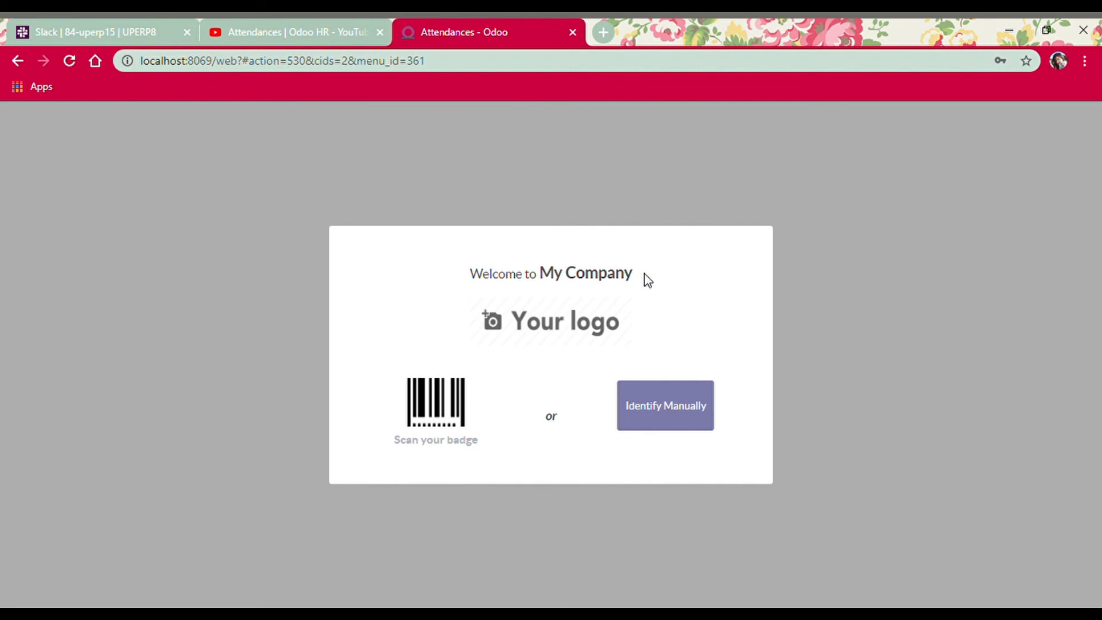
Check Regina out at the kiosk with her PIN, dismiss the goodbye message, and reopen the employee picker
{"action": "left_click", "coordinate": [670, 428]}
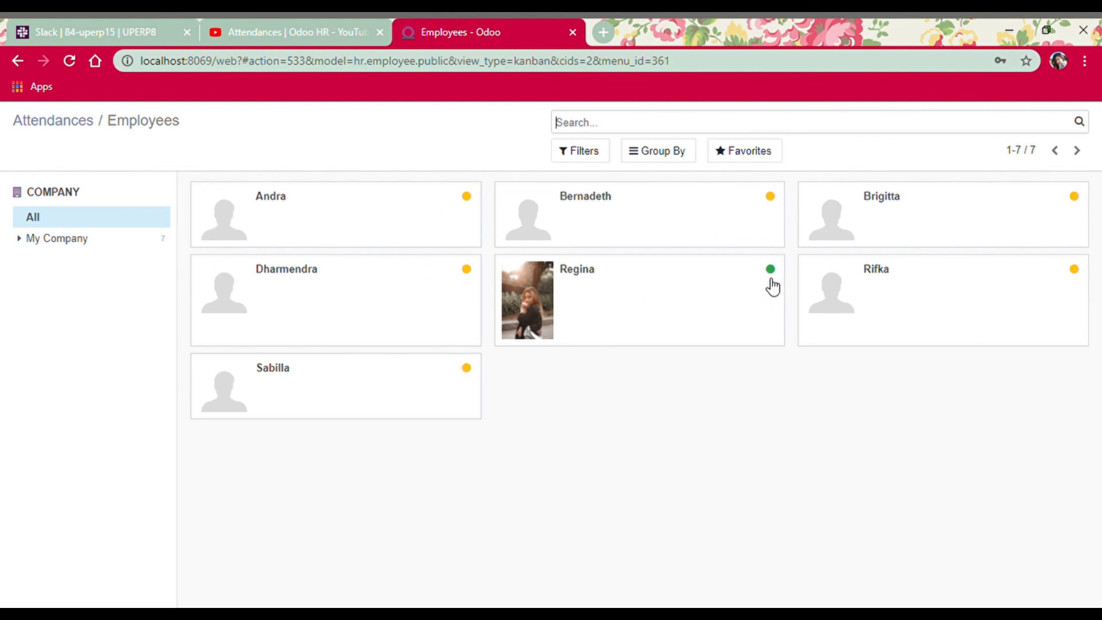
{"action": "left_click", "coordinate": [762, 295]}
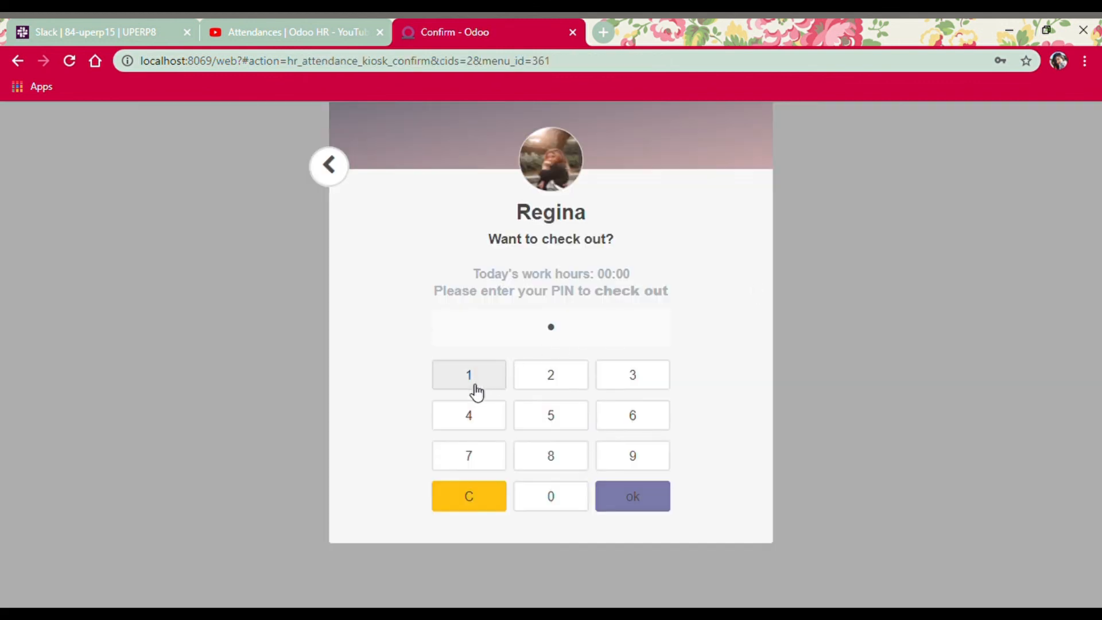
{"action": "left_click", "coordinate": [552, 416]}
{"action": "left_click", "coordinate": [469, 374]}
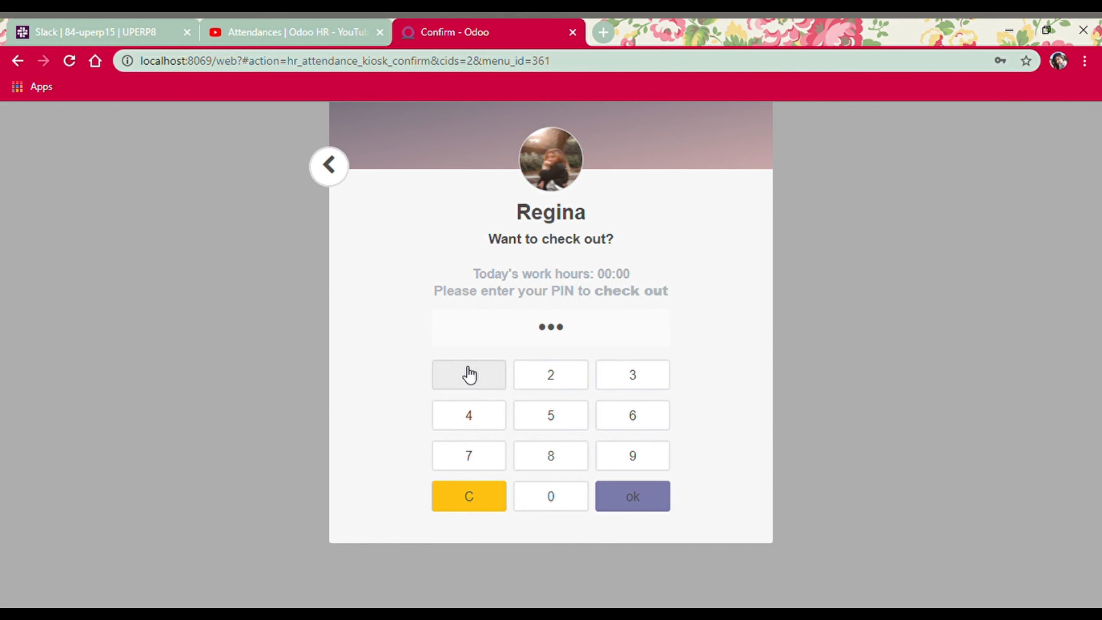
{"action": "left_click", "coordinate": [547, 423]}
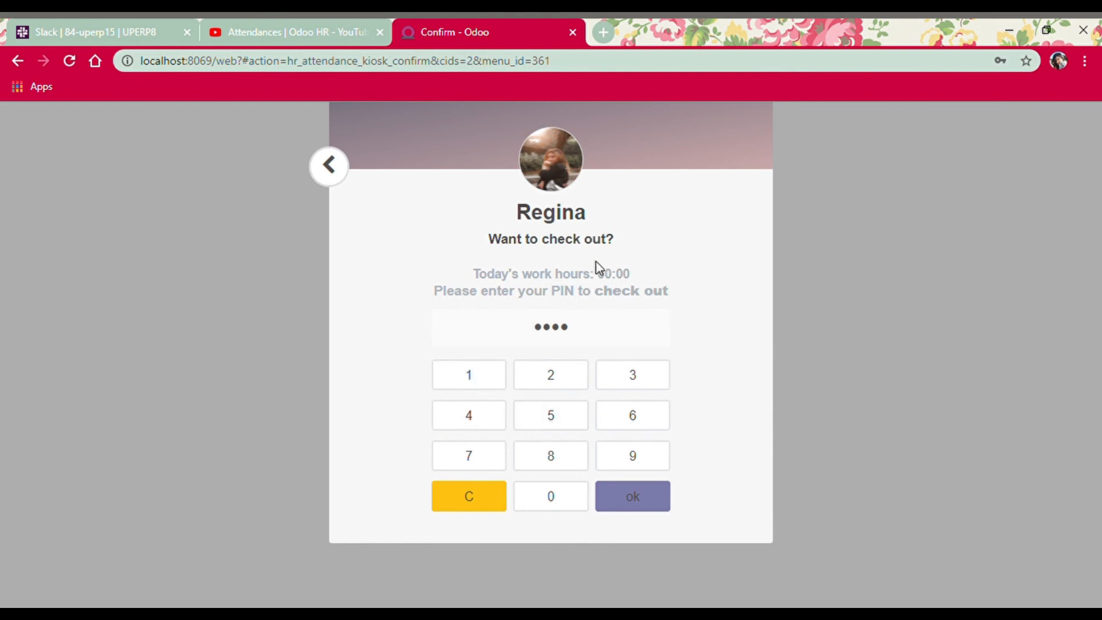
{"action": "left_click", "coordinate": [640, 497]}
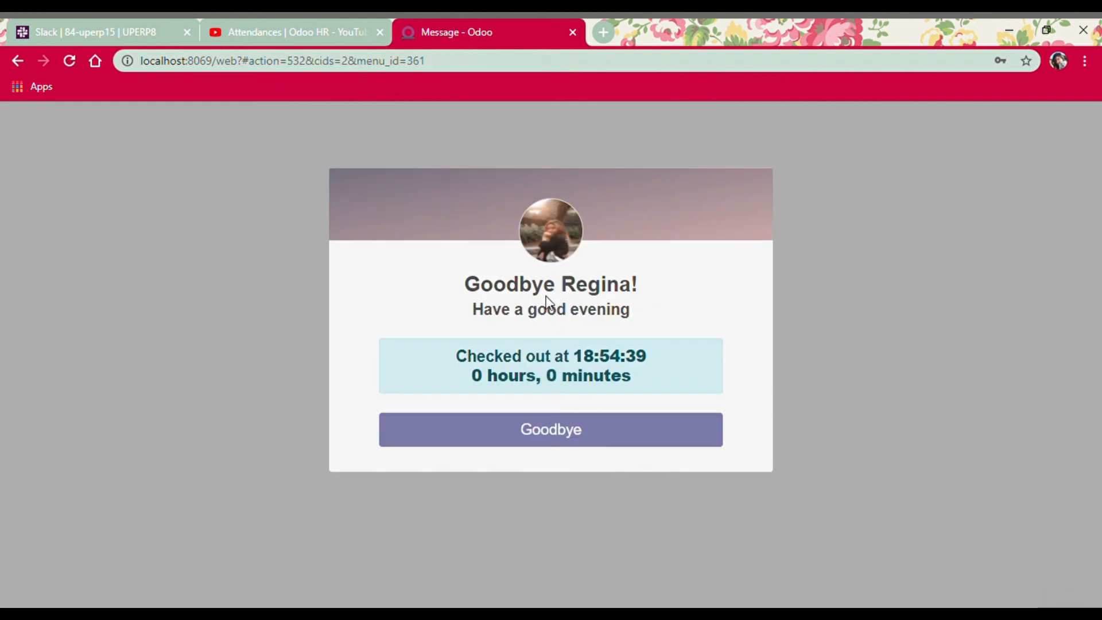
{"action": "left_click", "coordinate": [581, 432]}
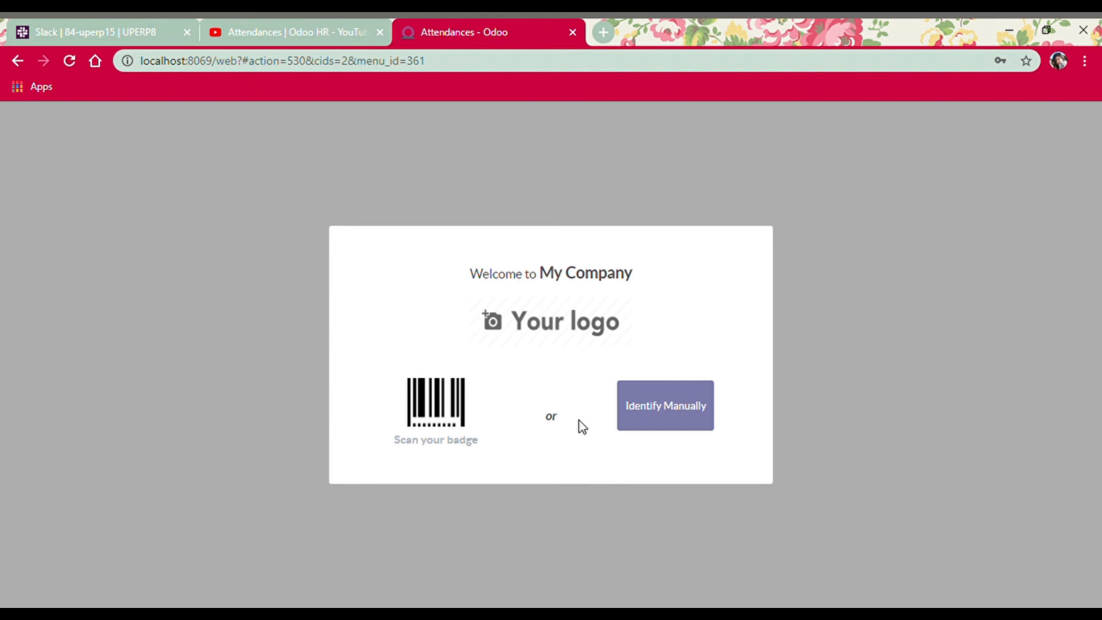
{"action": "left_click", "coordinate": [685, 417]}
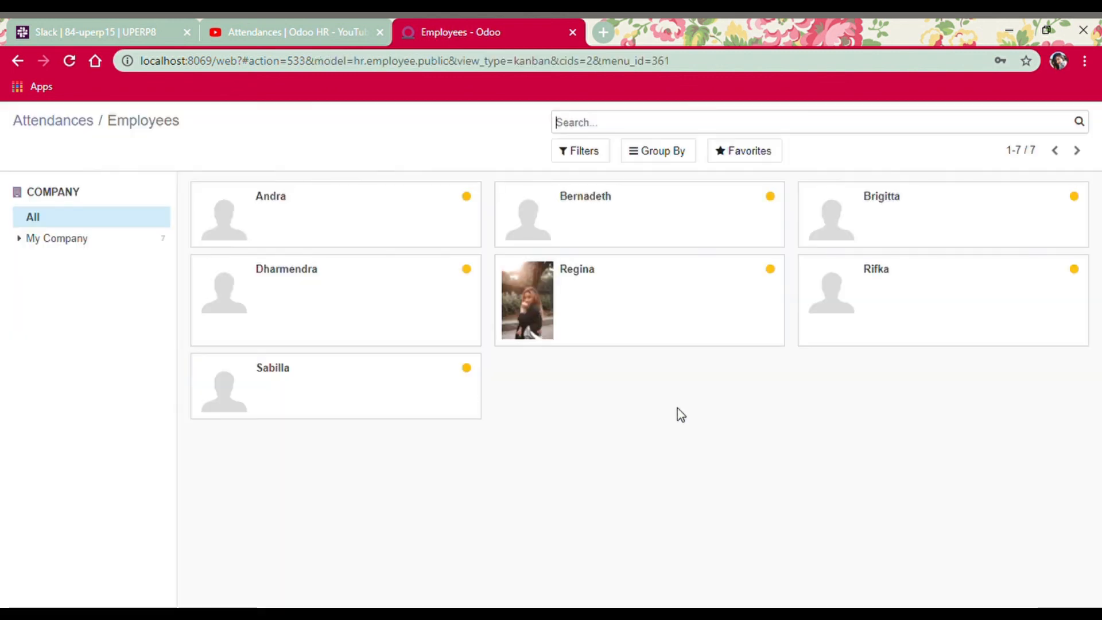
Leave kiosk mode by reloading localhost:8069 and open the Attendances app
{"action": "left_click", "coordinate": [64, 126]}
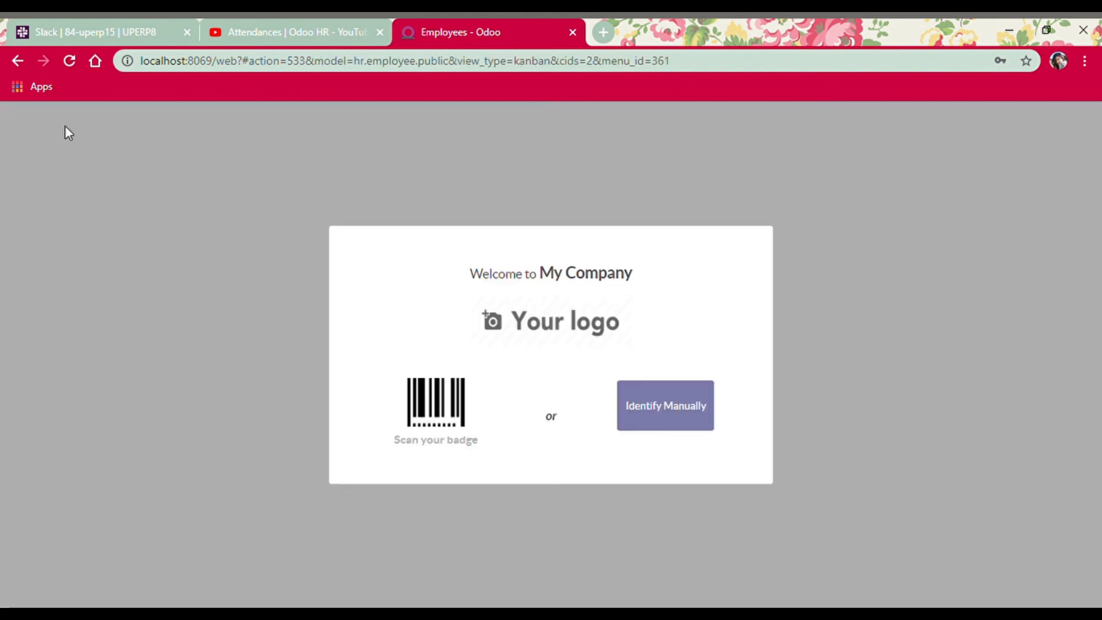
{"action": "left_click", "coordinate": [286, 68]}
{"action": "type", "text": "localhost:8069"}
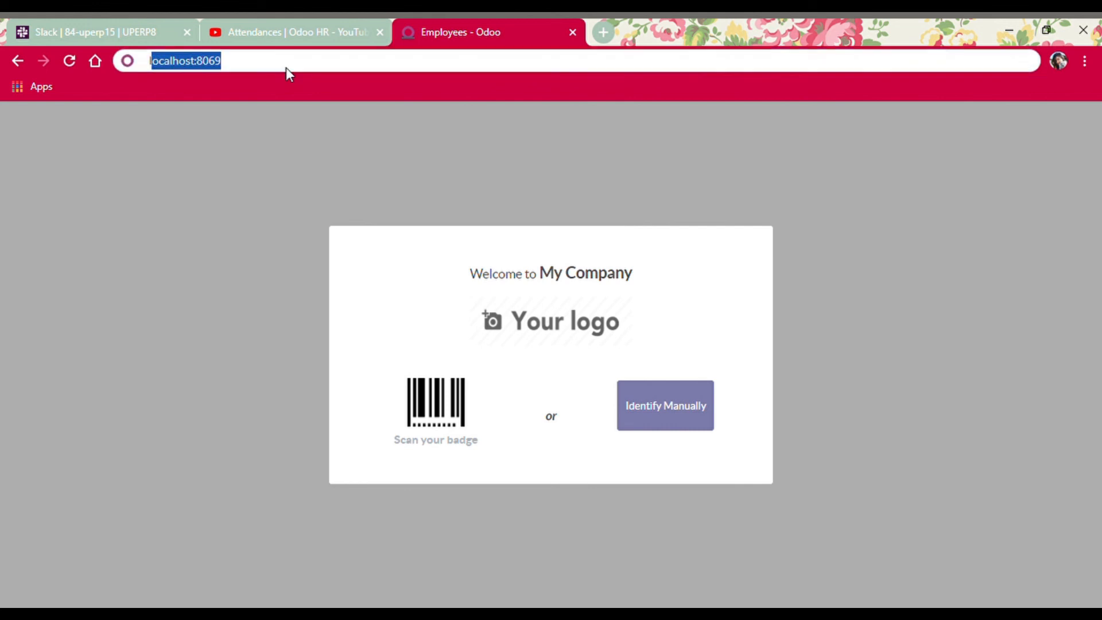
{"action": "key", "text": "Return"}
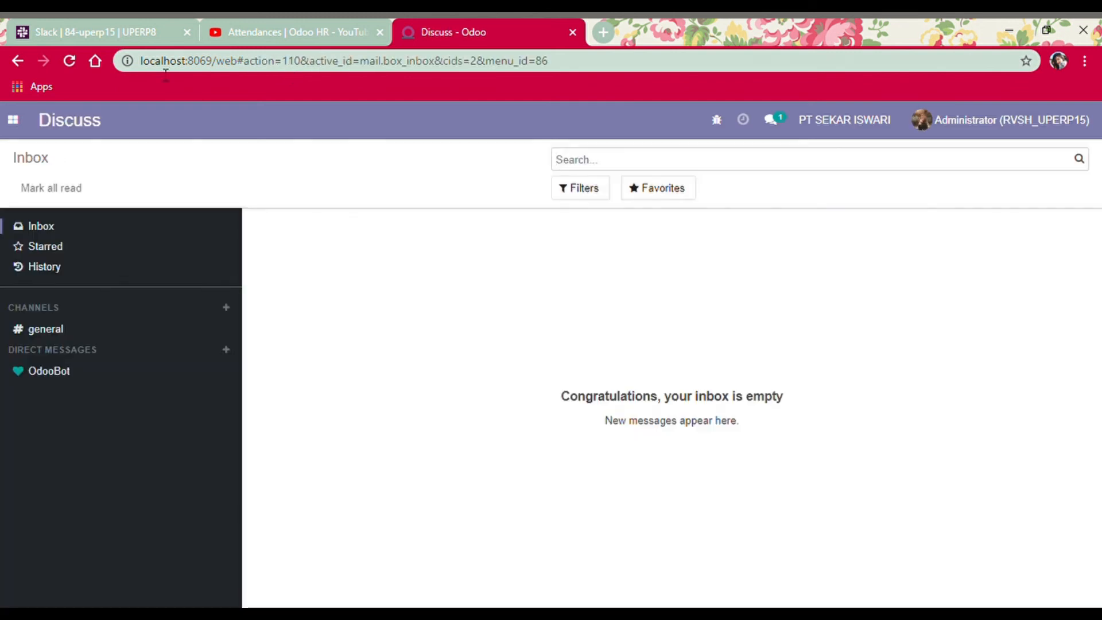
{"action": "left_click", "coordinate": [12, 119]}
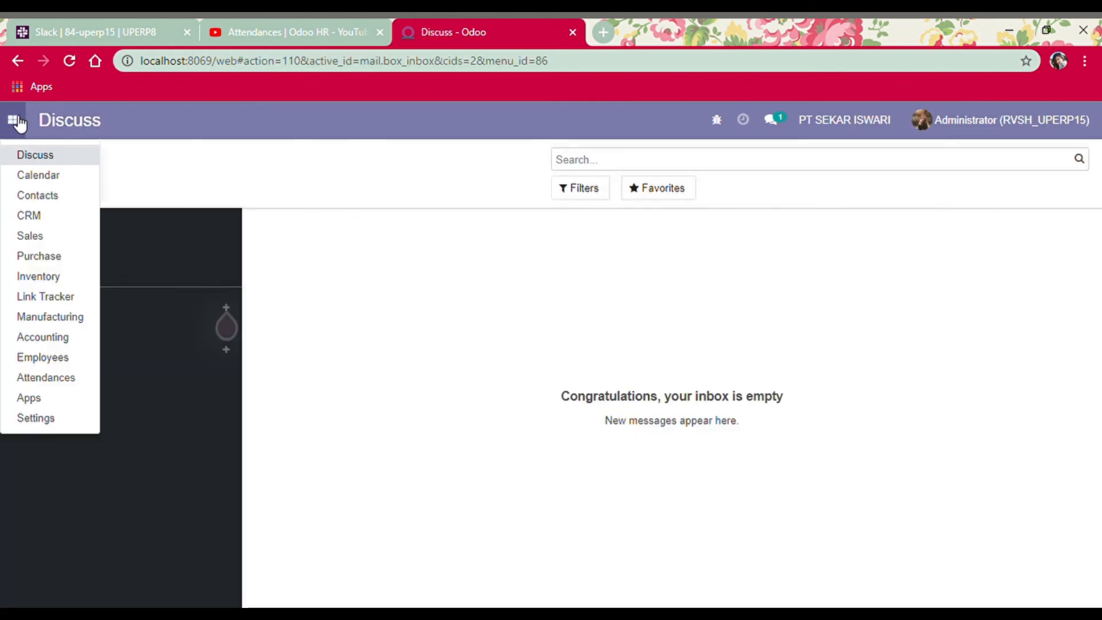
{"action": "left_click", "coordinate": [59, 380]}
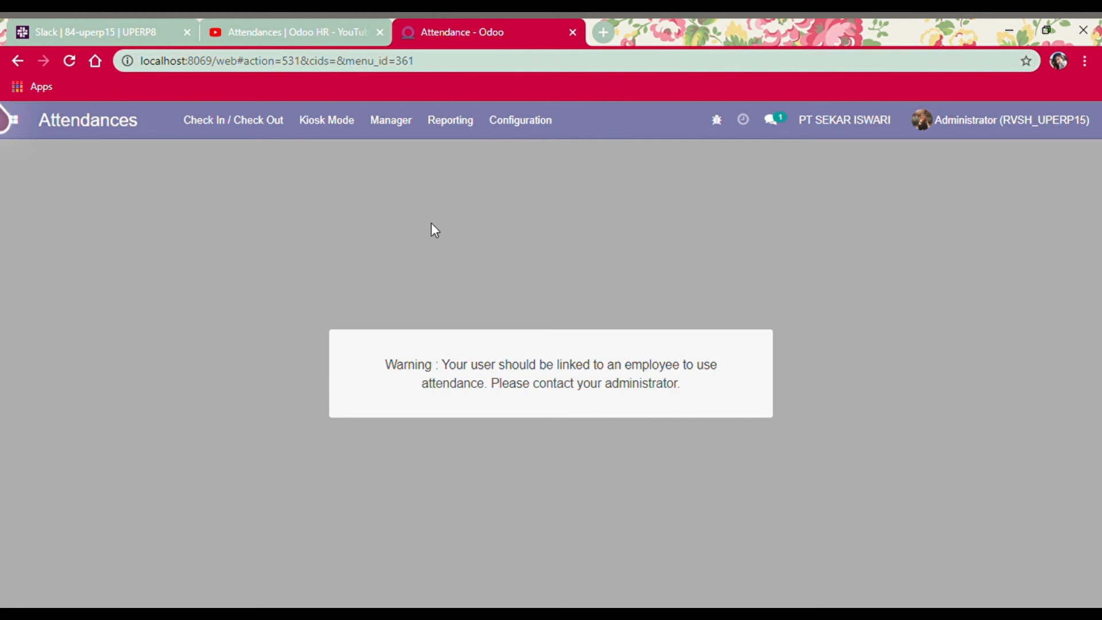
Review the Manager > Attendances list of four records, then open Manager > Employees
{"action": "left_click", "coordinate": [402, 123]}
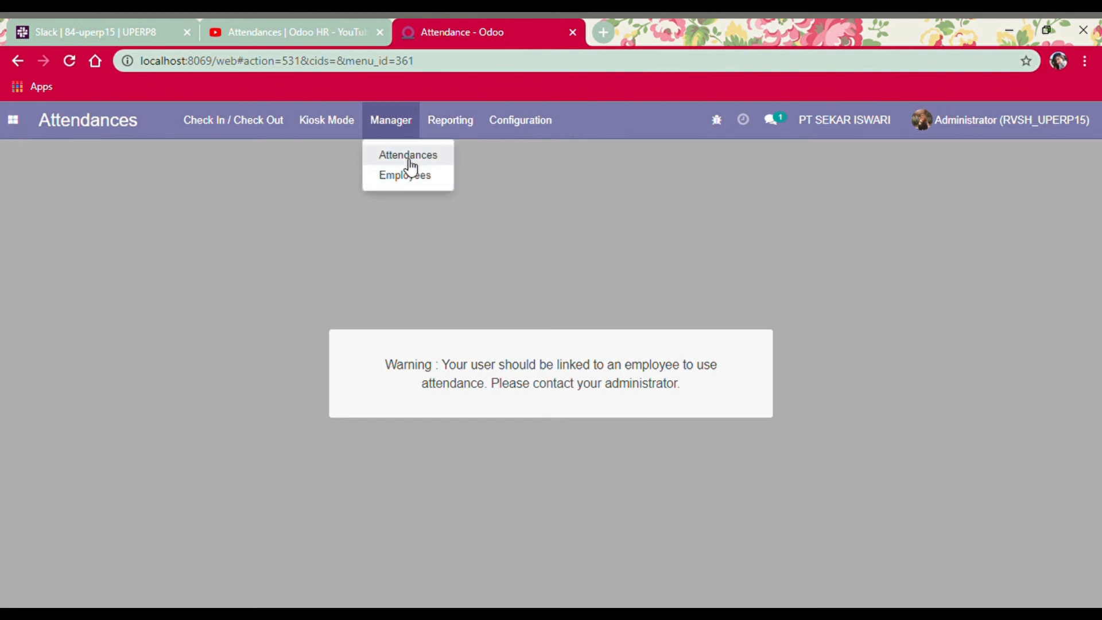
{"action": "left_click", "coordinate": [404, 154]}
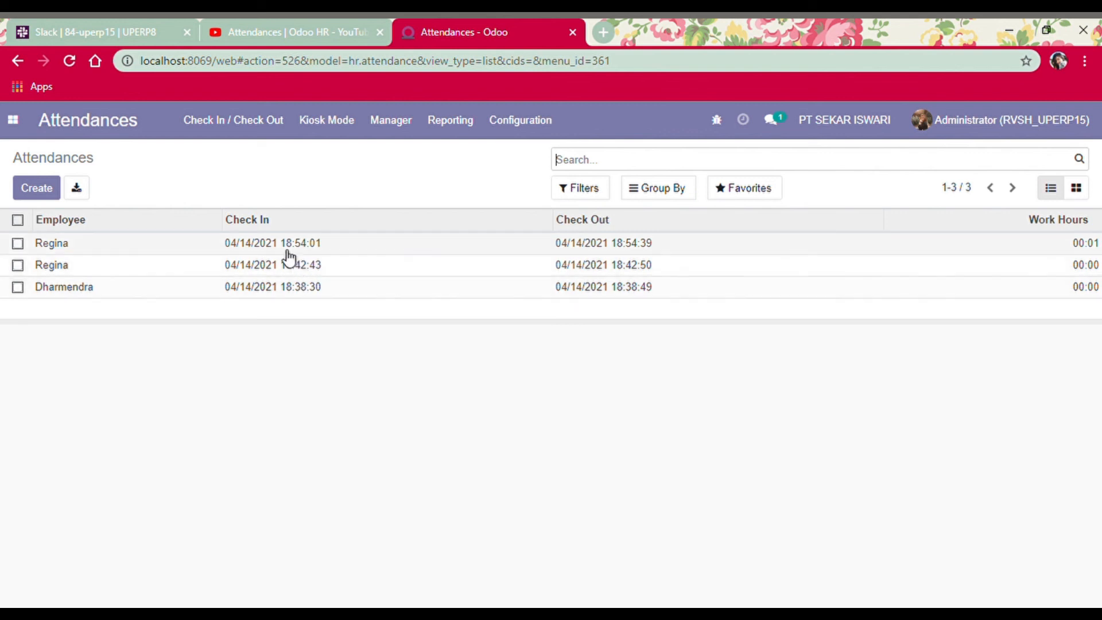
{"action": "left_click", "coordinate": [388, 122]}
{"action": "left_click", "coordinate": [396, 177]}
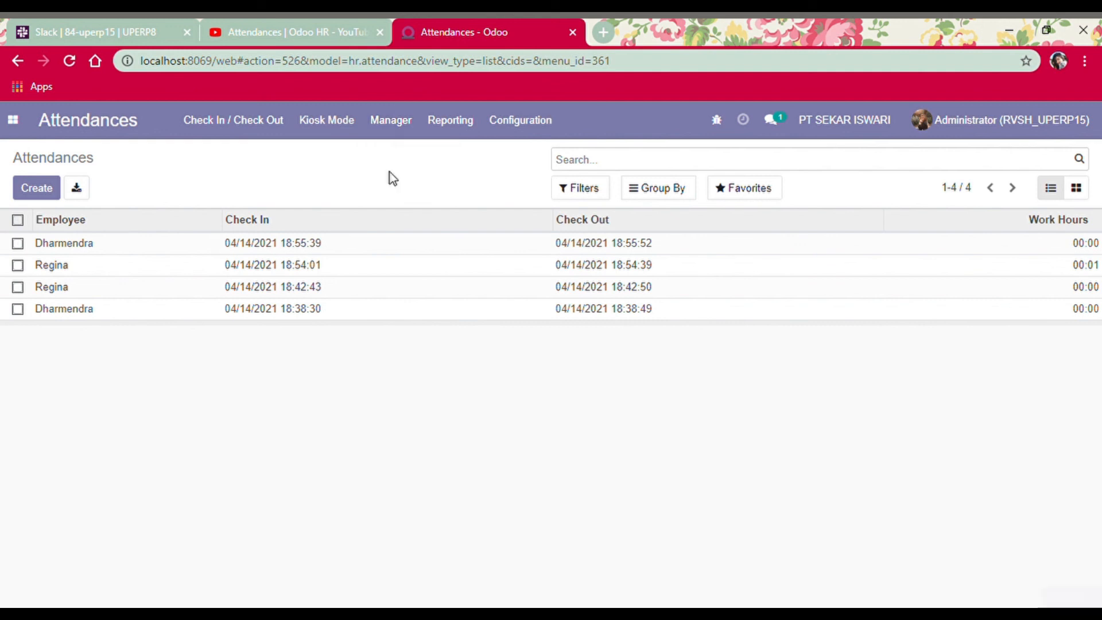